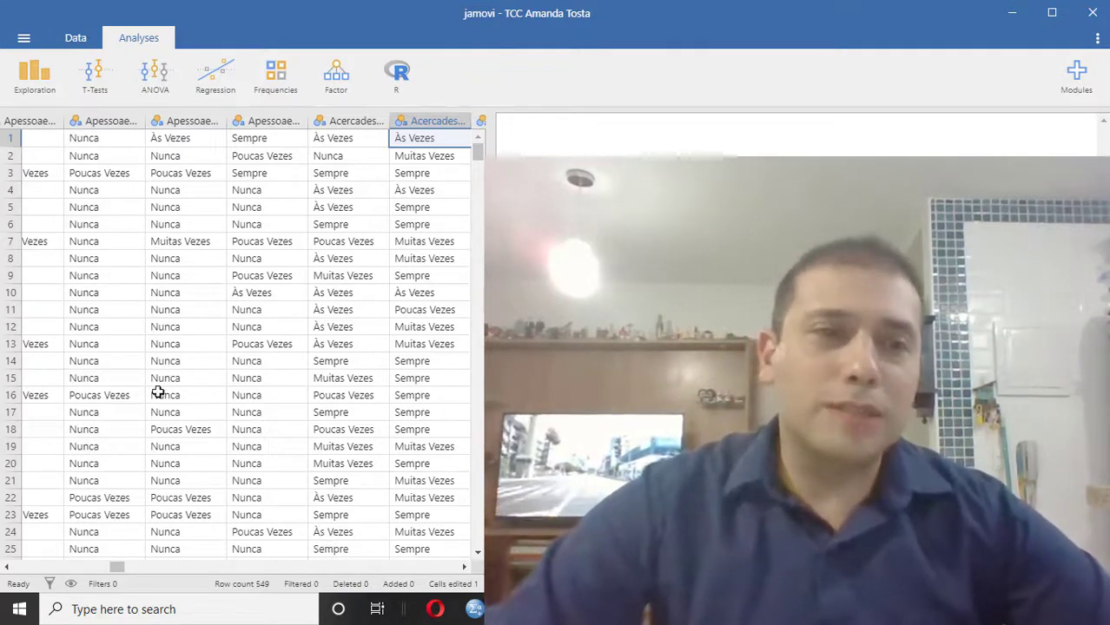
{"action": "left_click", "coordinate": [104, 95]}
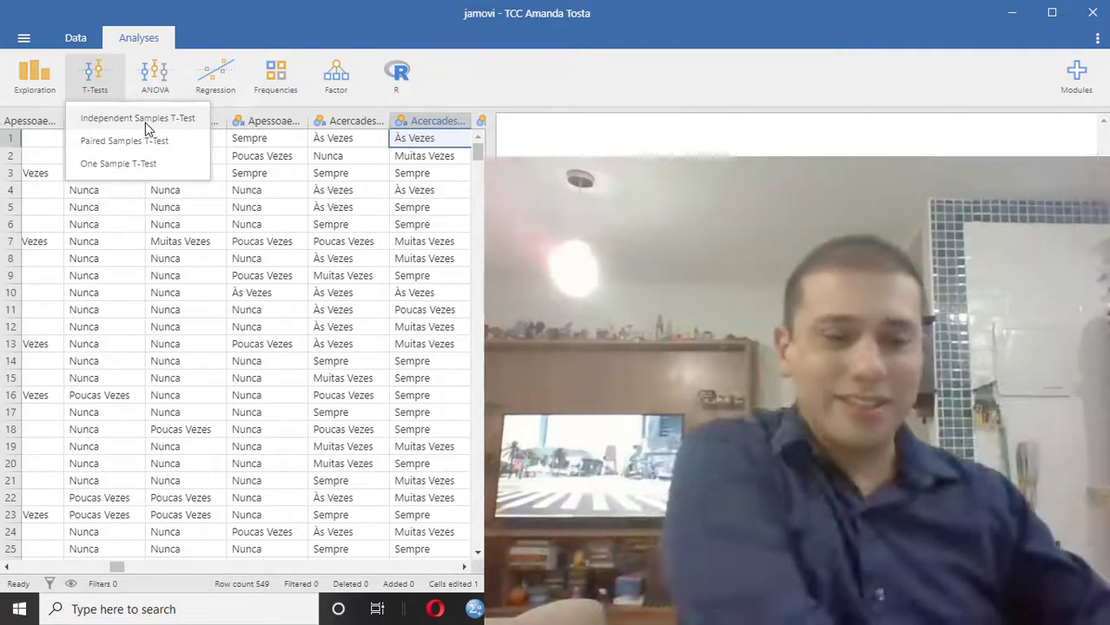
{"action": "left_click", "coordinate": [146, 122]}
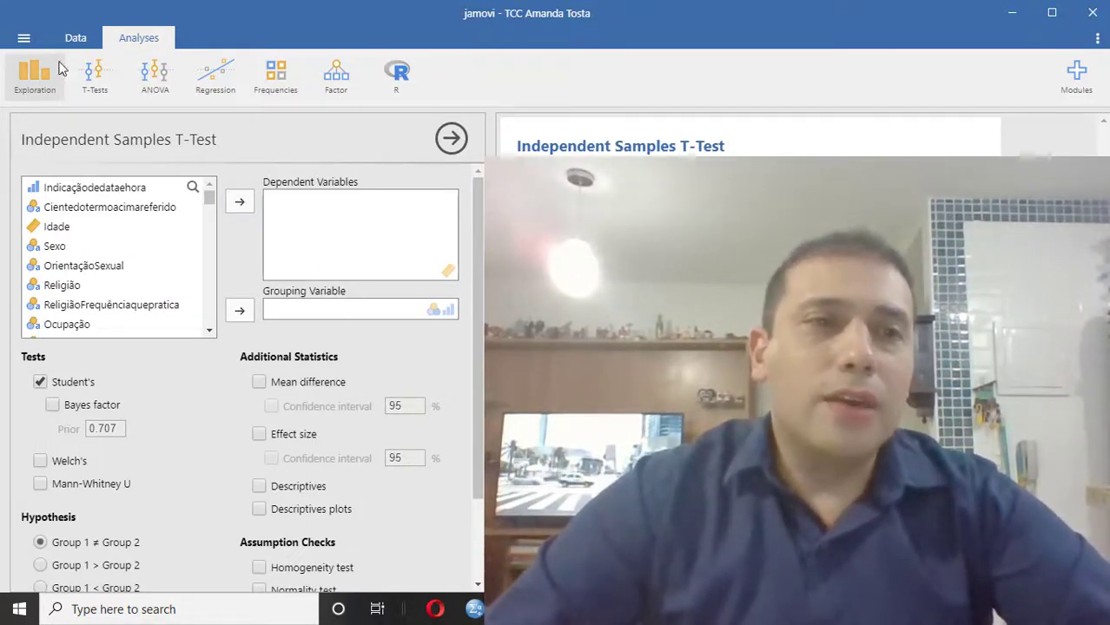
{"action": "left_click", "coordinate": [76, 35]}
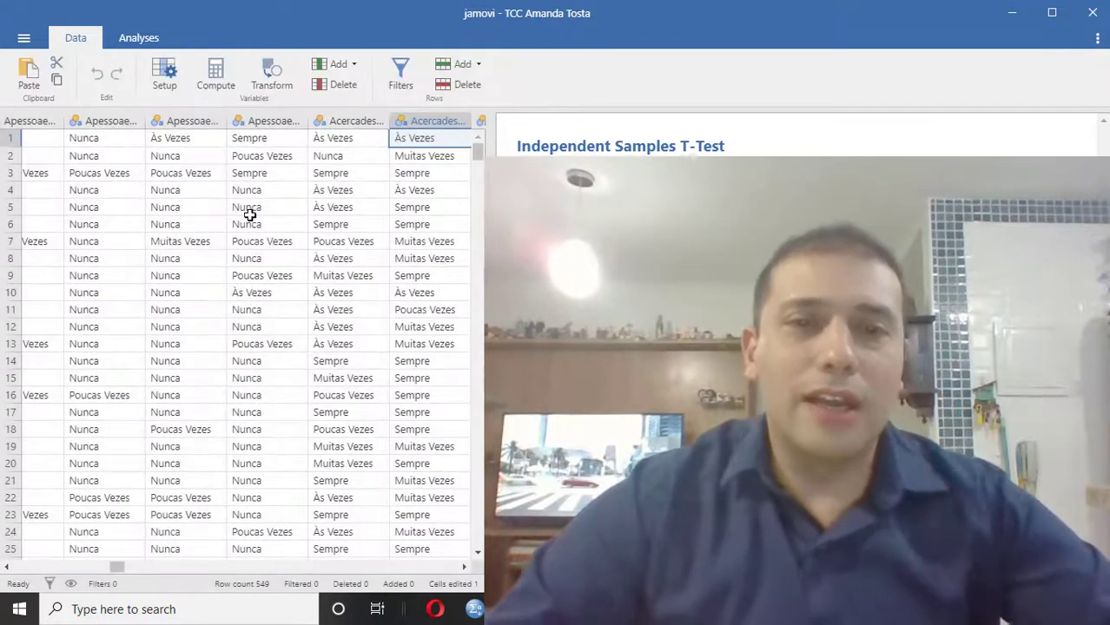
{"action": "key", "text": "Home"}
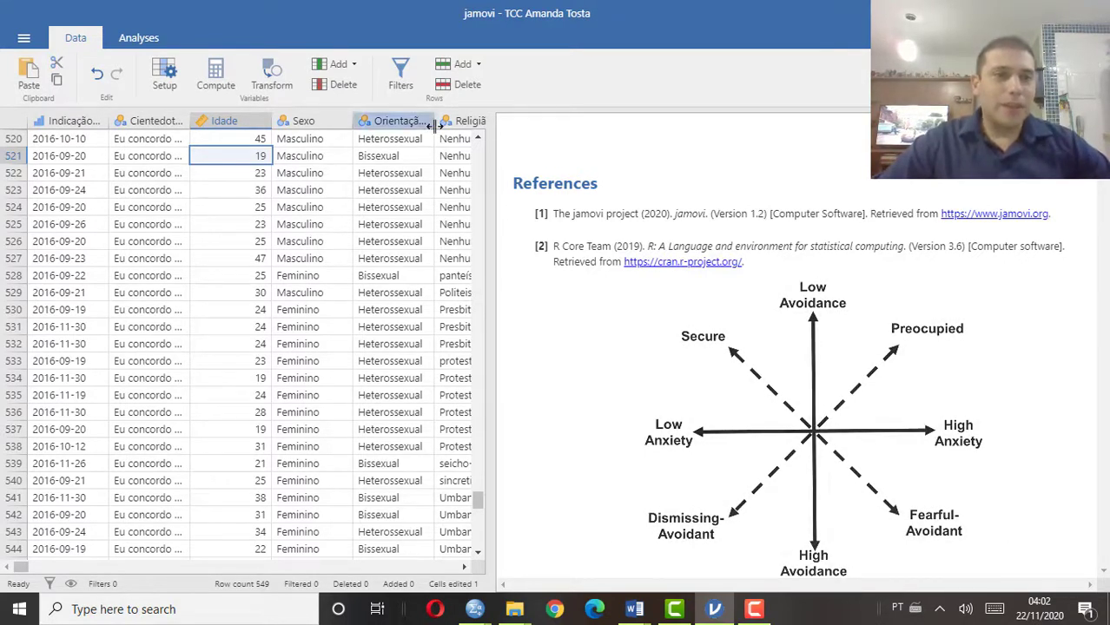
Start an Independent Samples T-Test and assign sexo2 as the grouping variable.
{"action": "left_click", "coordinate": [139, 38]}
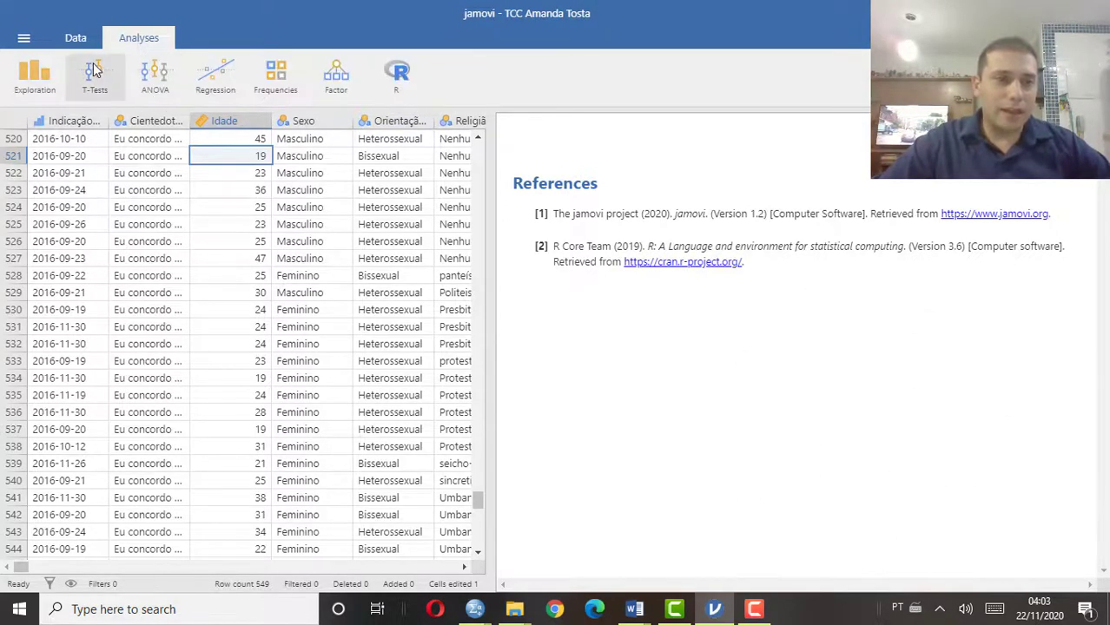
{"action": "left_click", "coordinate": [95, 70]}
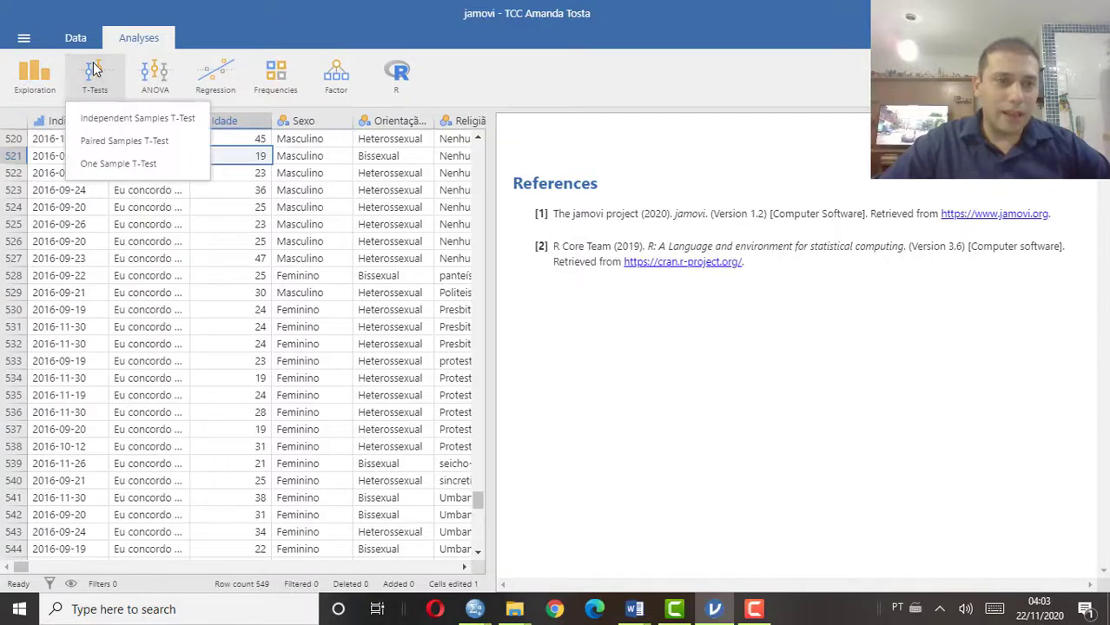
{"action": "left_click", "coordinate": [139, 122]}
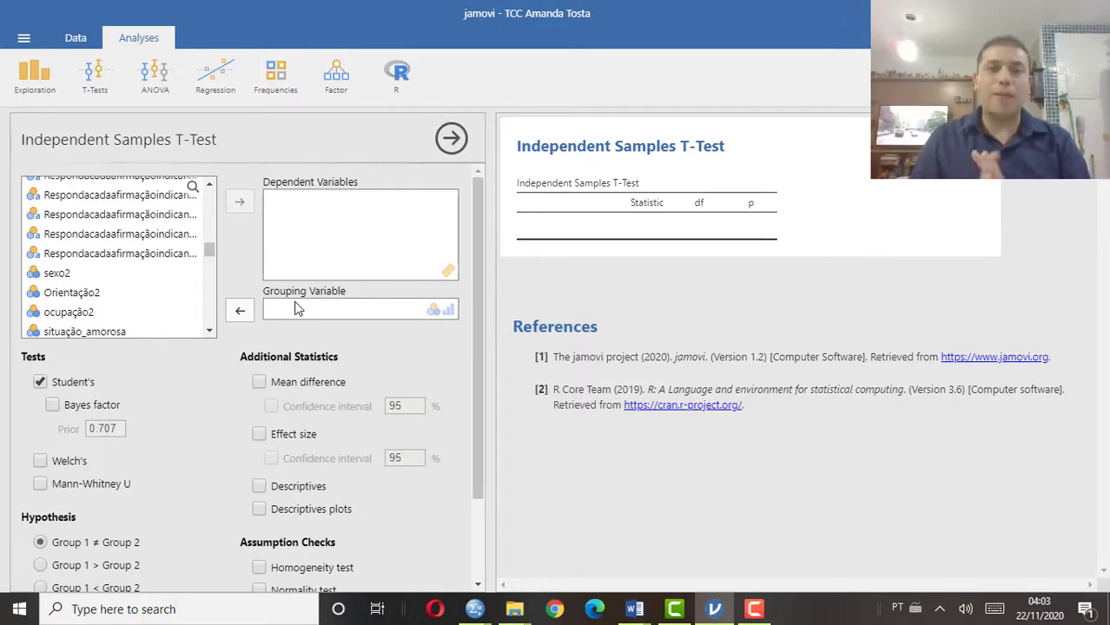
{"action": "left_click", "coordinate": [50, 274]}
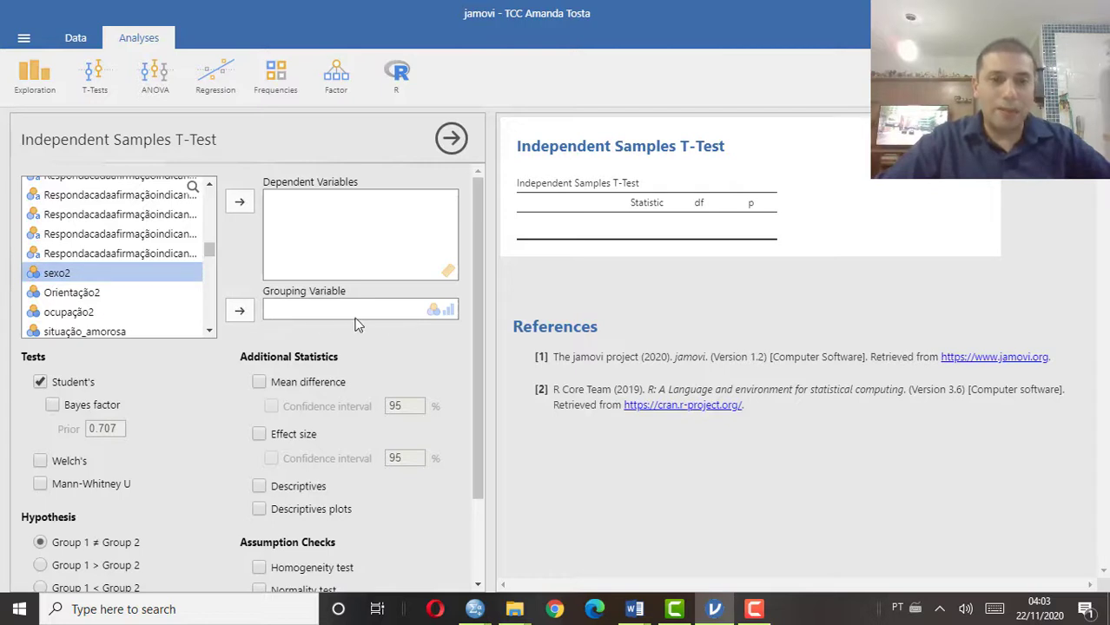
{"action": "left_click", "coordinate": [239, 313]}
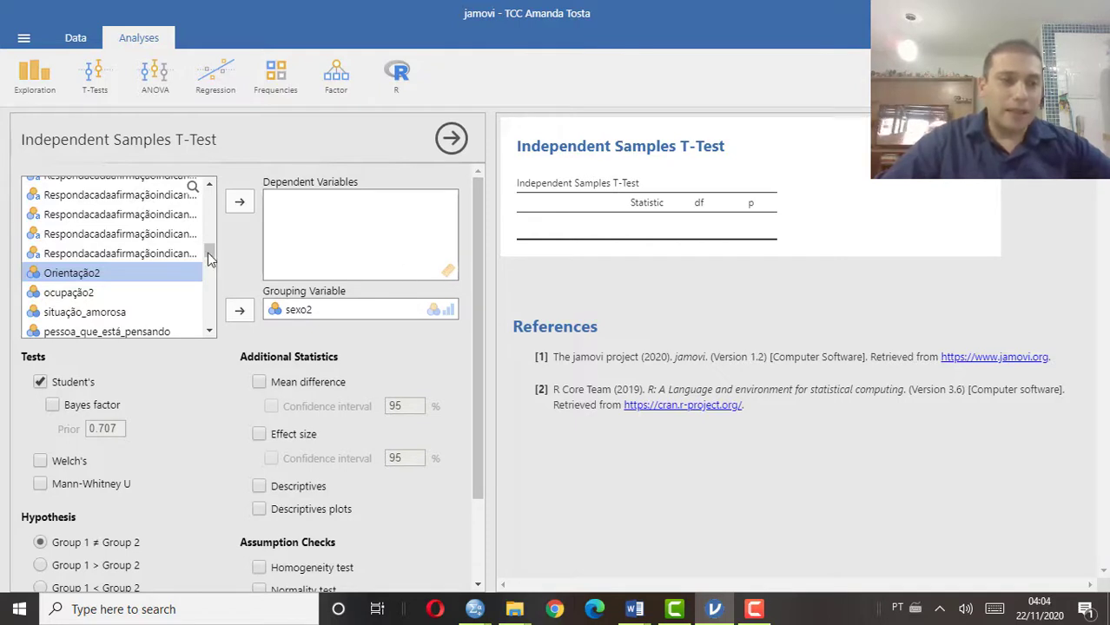
Assign Ansiedade and Evitação together as the dependent variables of the t-test.
{"action": "scroll", "coordinate": [208, 256], "scroll_direction": "down", "scroll_amount": 5}
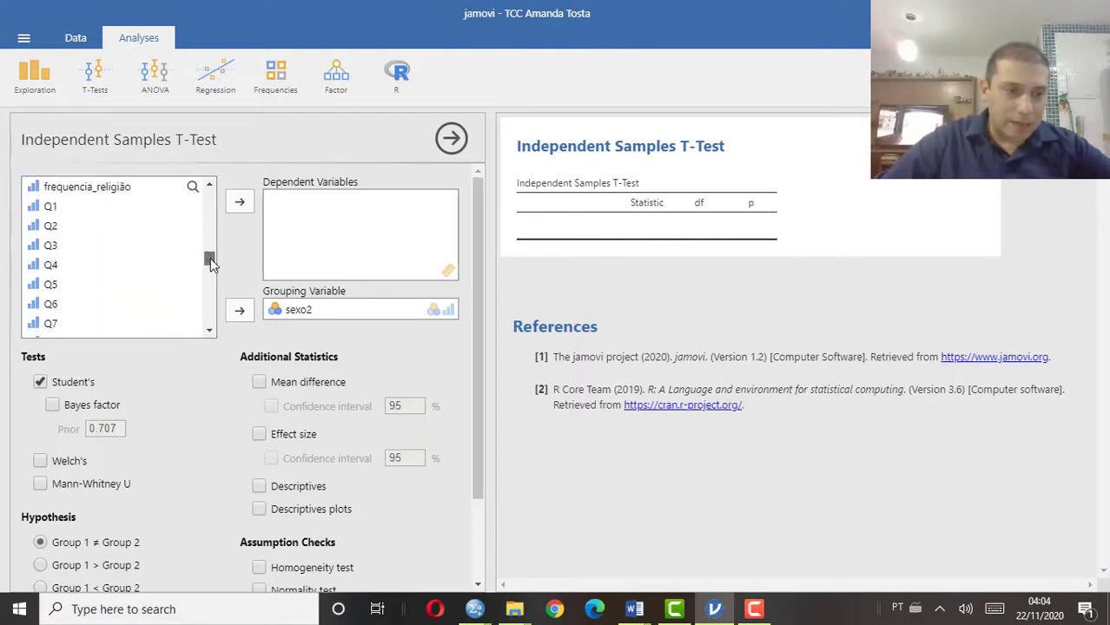
{"action": "left_click_drag", "start_coordinate": [215, 268], "coordinate": [228, 308]}
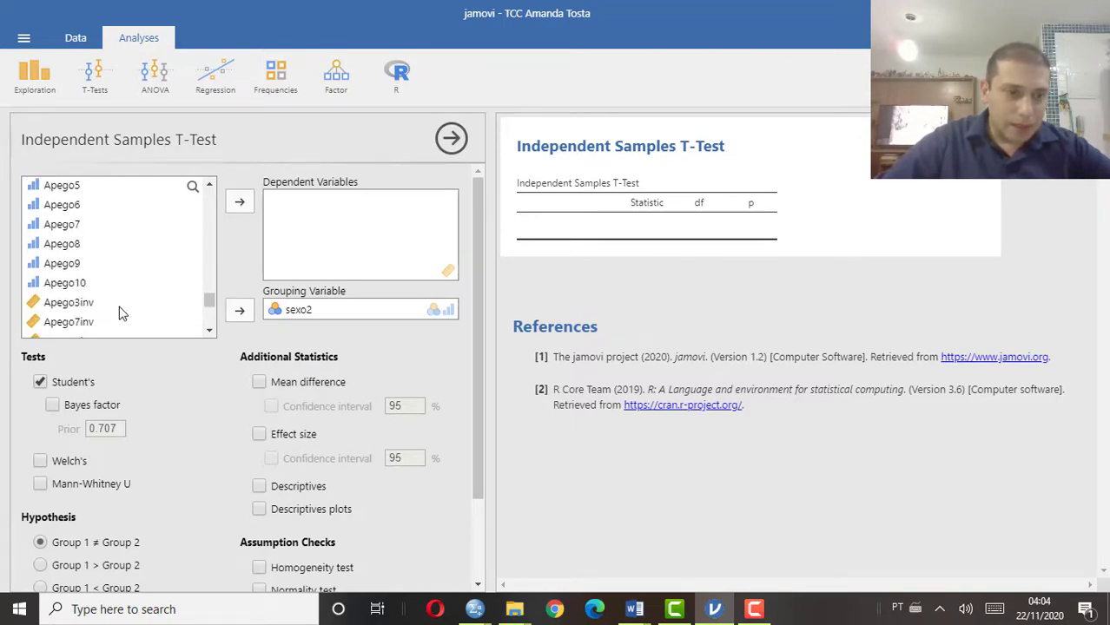
{"action": "left_click", "coordinate": [93, 303]}
{"action": "scroll", "coordinate": [93, 296], "scroll_direction": "down", "scroll_amount": 3}
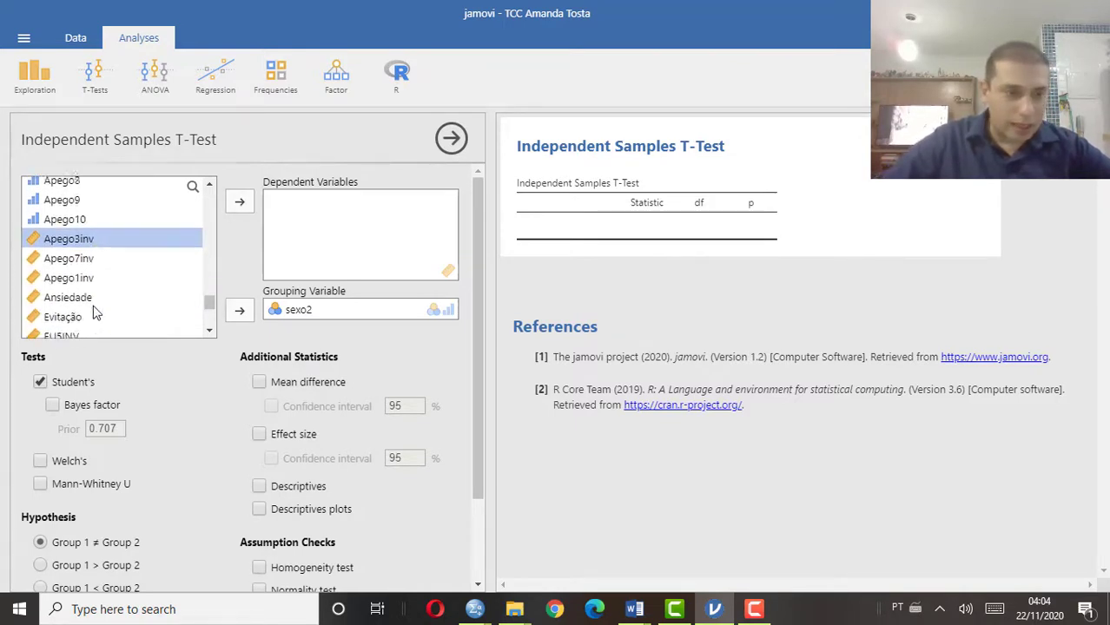
{"action": "left_click", "coordinate": [87, 264]}
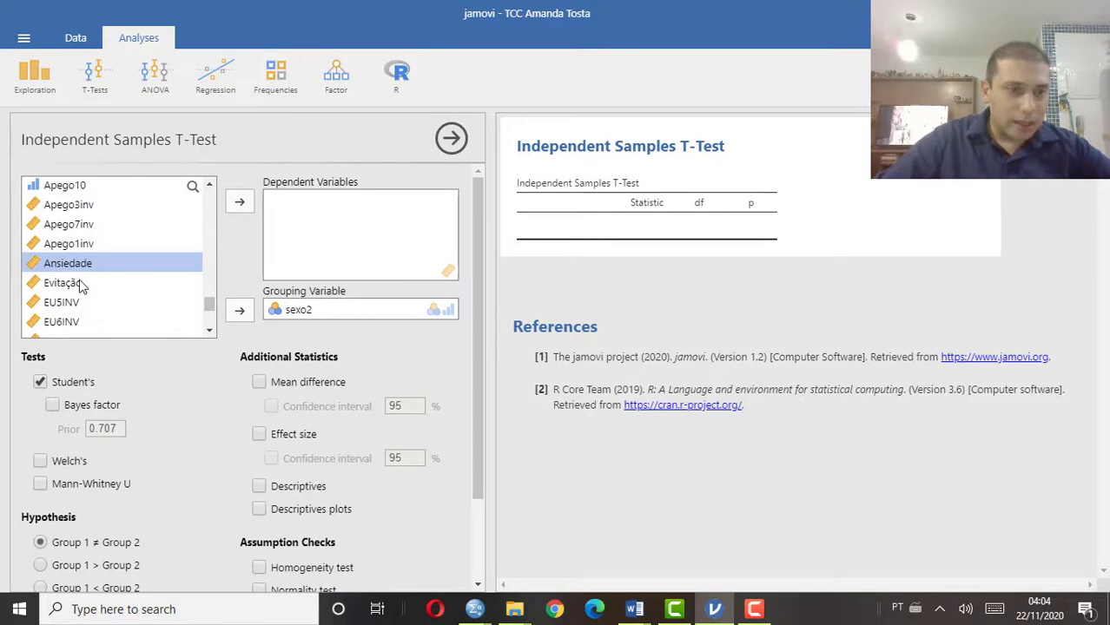
{"action": "left_click", "coordinate": [80, 287], "text": "shift"}
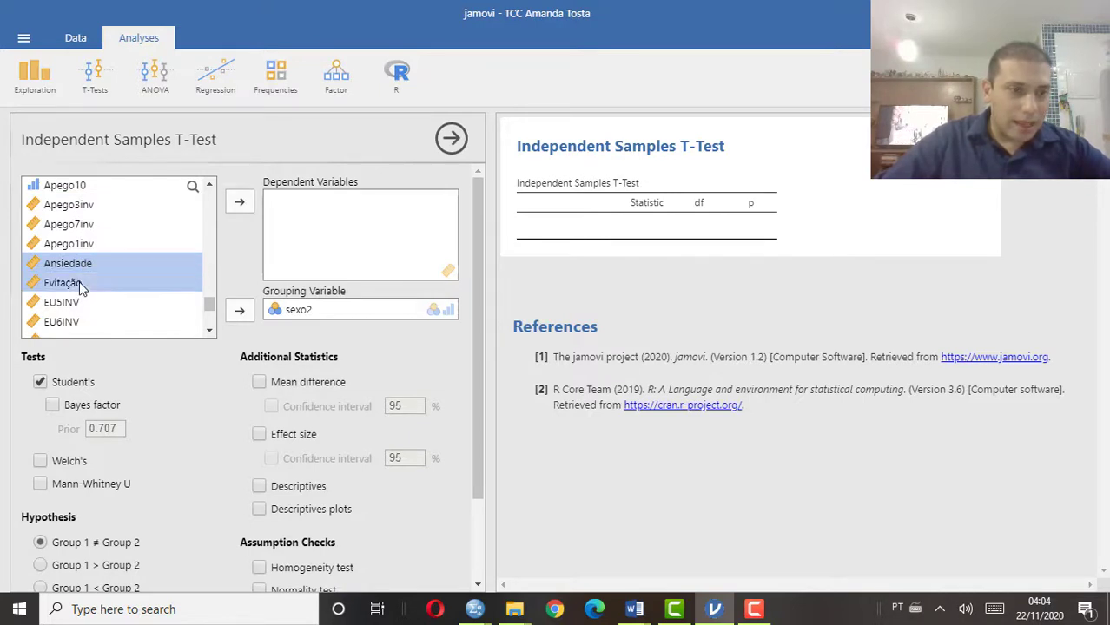
{"action": "left_click", "coordinate": [238, 203]}
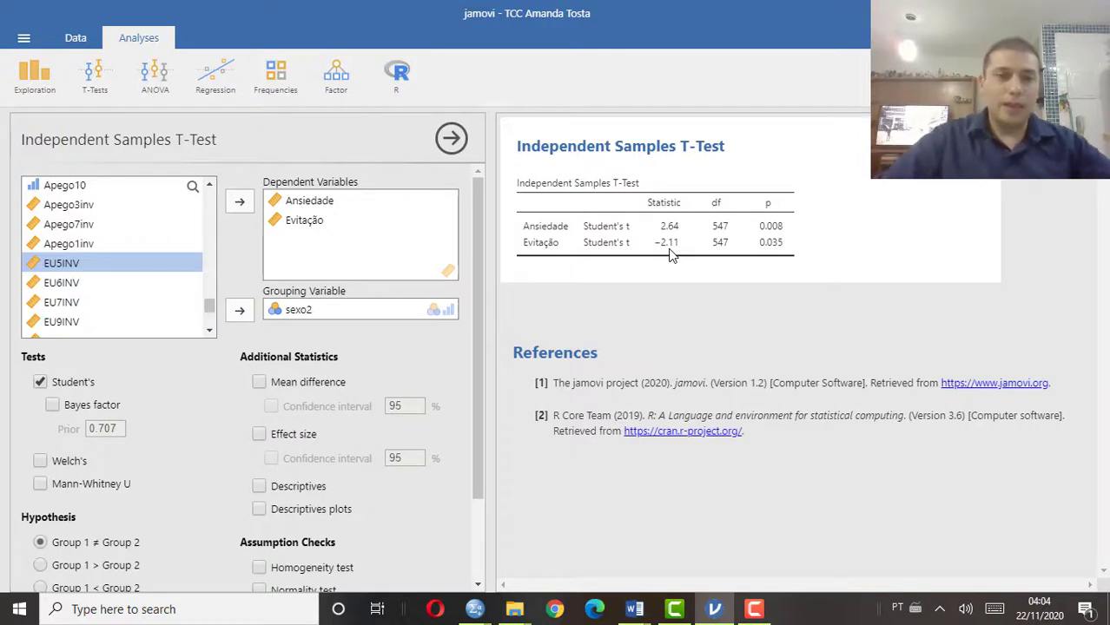
Add group descriptives and the mean difference with its 95% confidence interval to the t-test results.
{"action": "left_click_drag", "start_coordinate": [480, 295], "coordinate": [471, 389]}
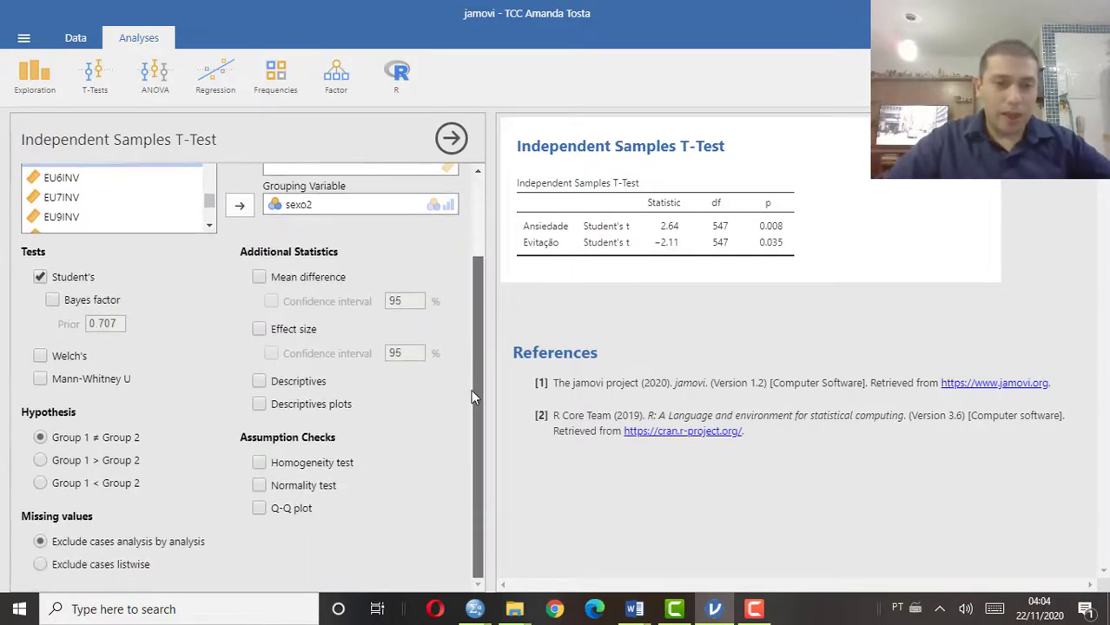
{"action": "left_click", "coordinate": [259, 382]}
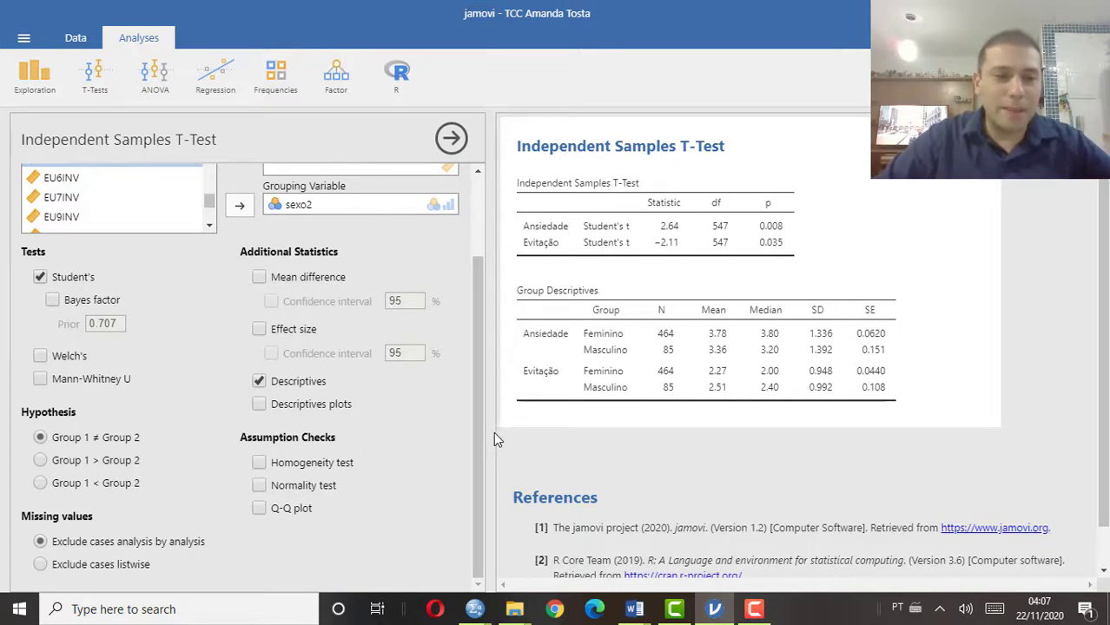
{"action": "left_click", "coordinate": [258, 278]}
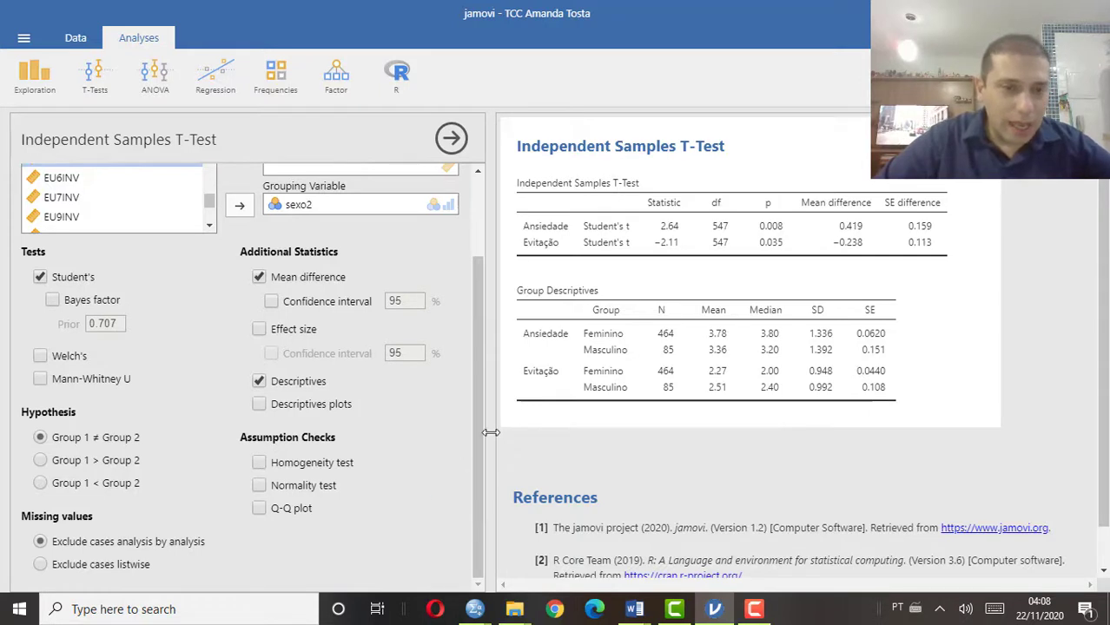
{"action": "left_click", "coordinate": [271, 302]}
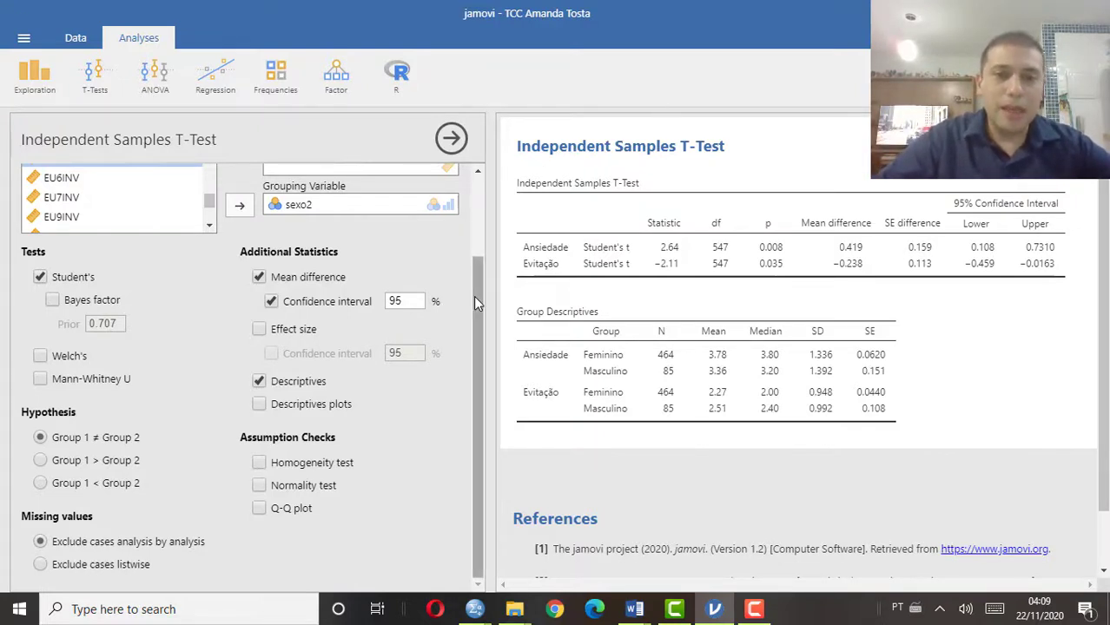
Add the effect size with its 95% confidence interval and review the added columns of the t-test table.
{"action": "left_click_drag", "start_coordinate": [476, 295], "coordinate": [479, 285]}
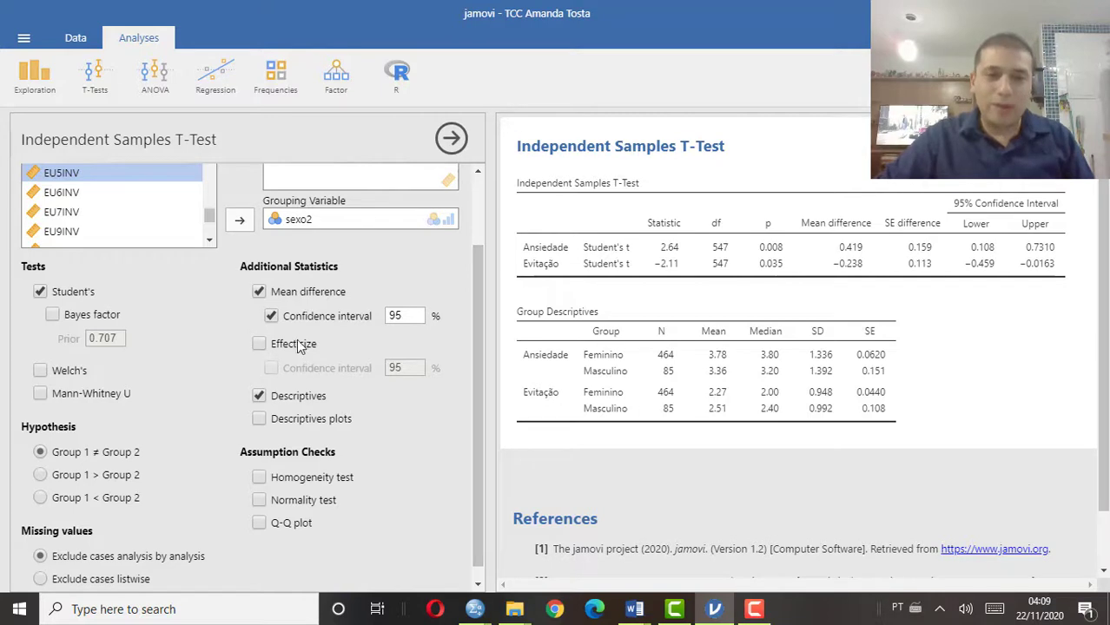
{"action": "left_click", "coordinate": [260, 346]}
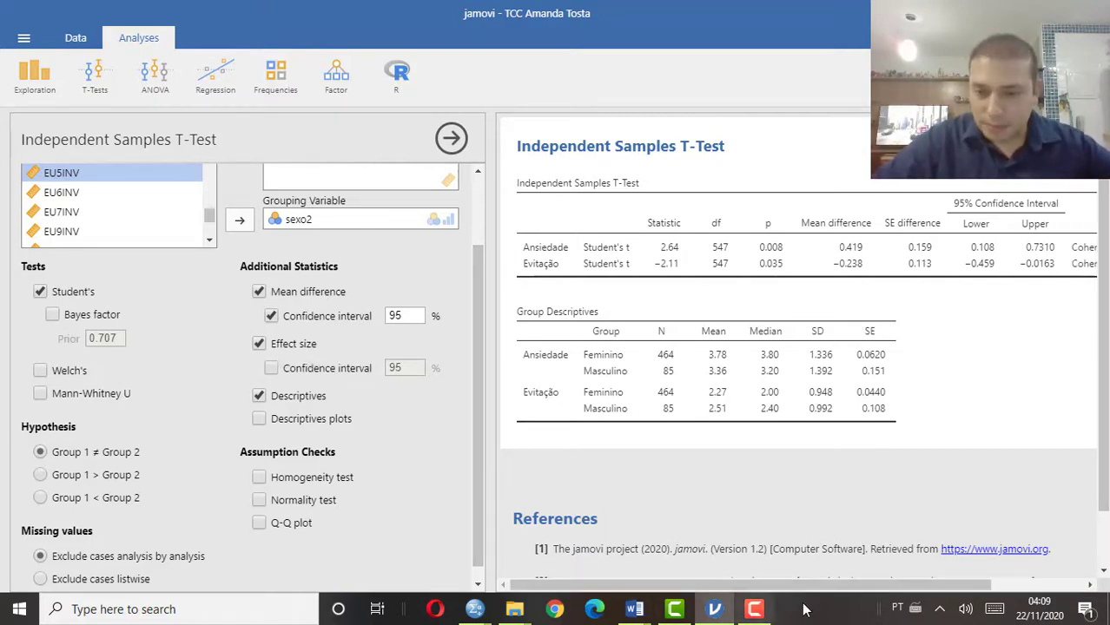
{"action": "left_click_drag", "start_coordinate": [834, 591], "coordinate": [1006, 559]}
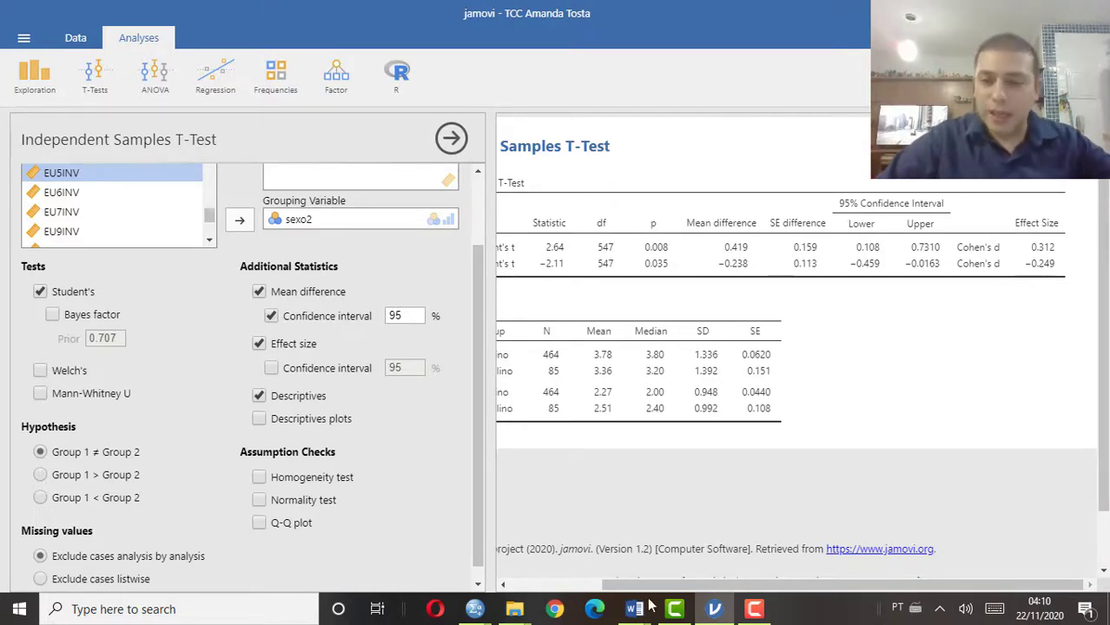
{"action": "left_click_drag", "start_coordinate": [818, 584], "coordinate": [731, 583]}
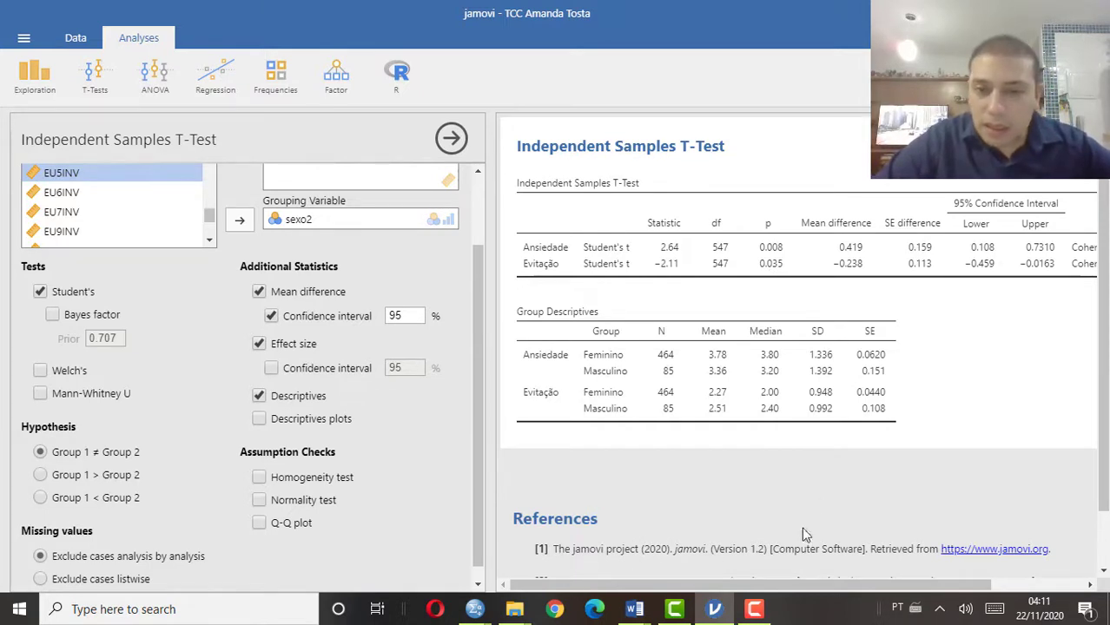
{"action": "left_click", "coordinate": [271, 368]}
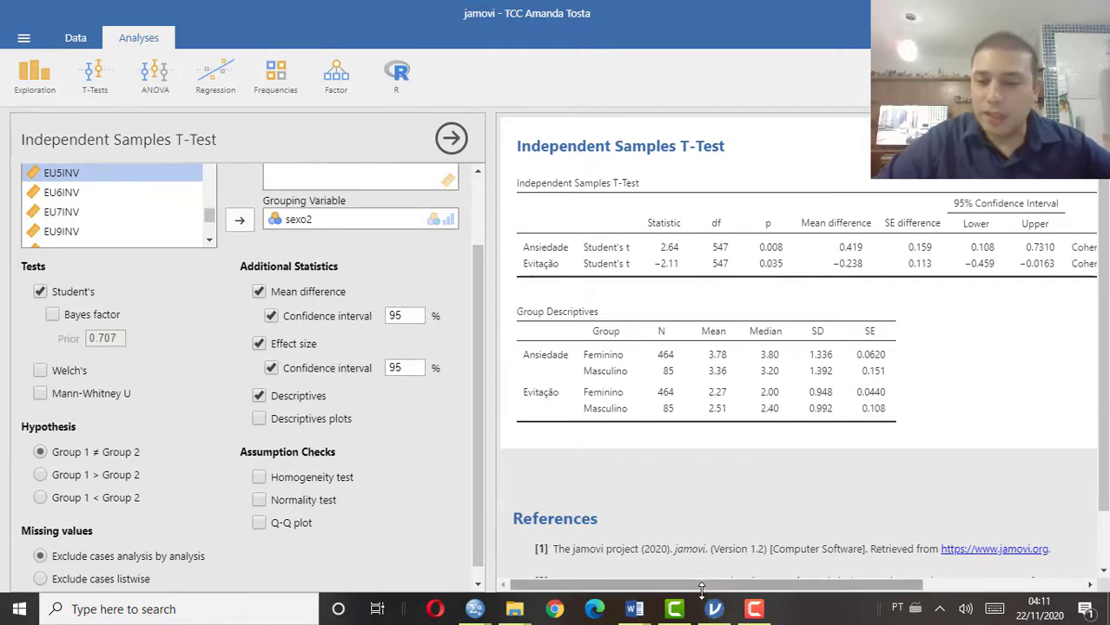
{"action": "left_click_drag", "start_coordinate": [723, 584], "coordinate": [964, 525]}
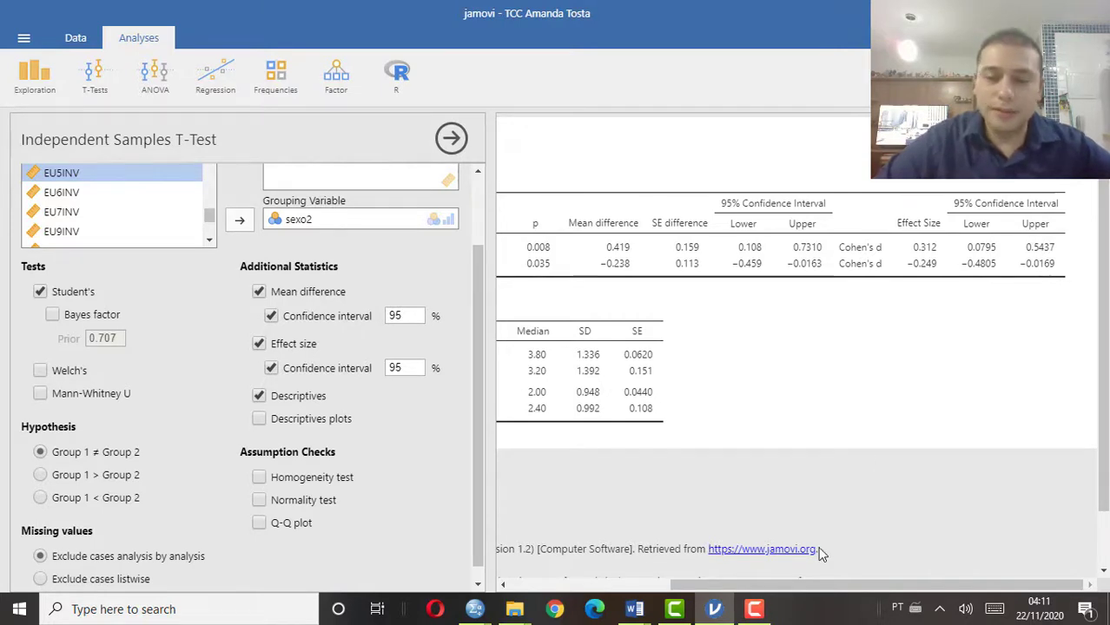
{"action": "left_click_drag", "start_coordinate": [804, 581], "coordinate": [571, 617]}
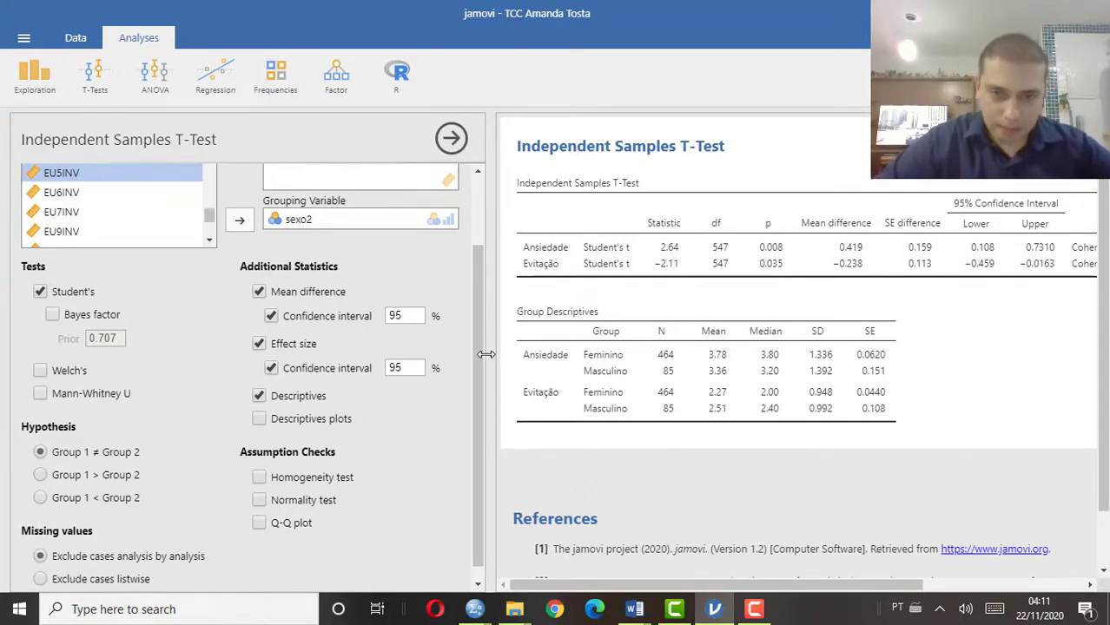
Include the Mann-Whitney U and Welch's tests alongside Student's t in the analysis.
{"action": "left_click_drag", "start_coordinate": [475, 362], "coordinate": [477, 269]}
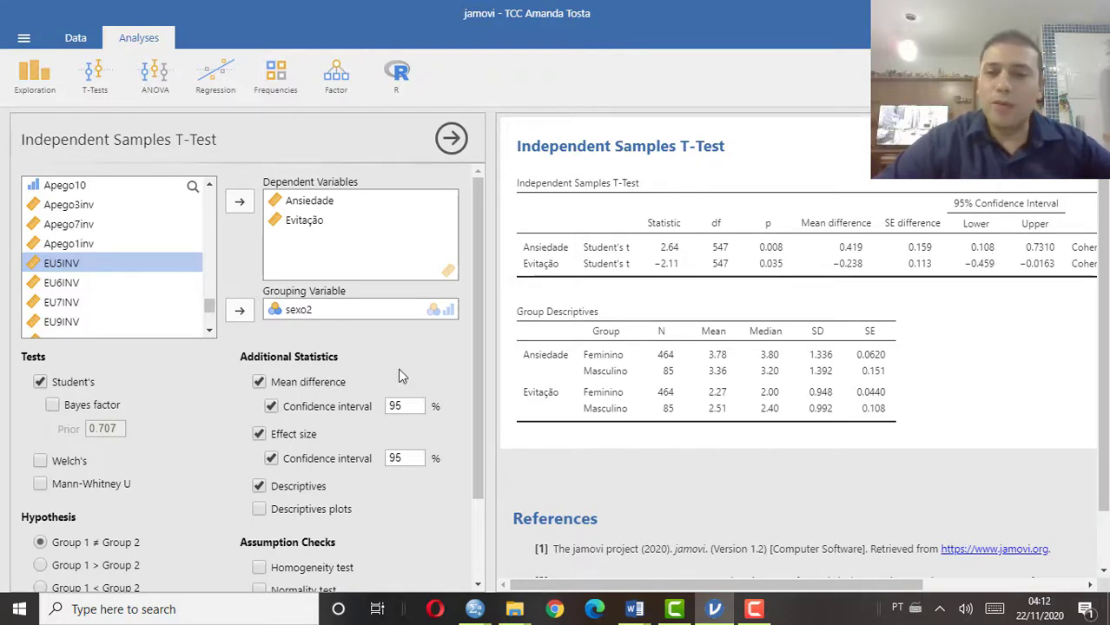
{"action": "left_click_drag", "start_coordinate": [475, 290], "coordinate": [471, 380]}
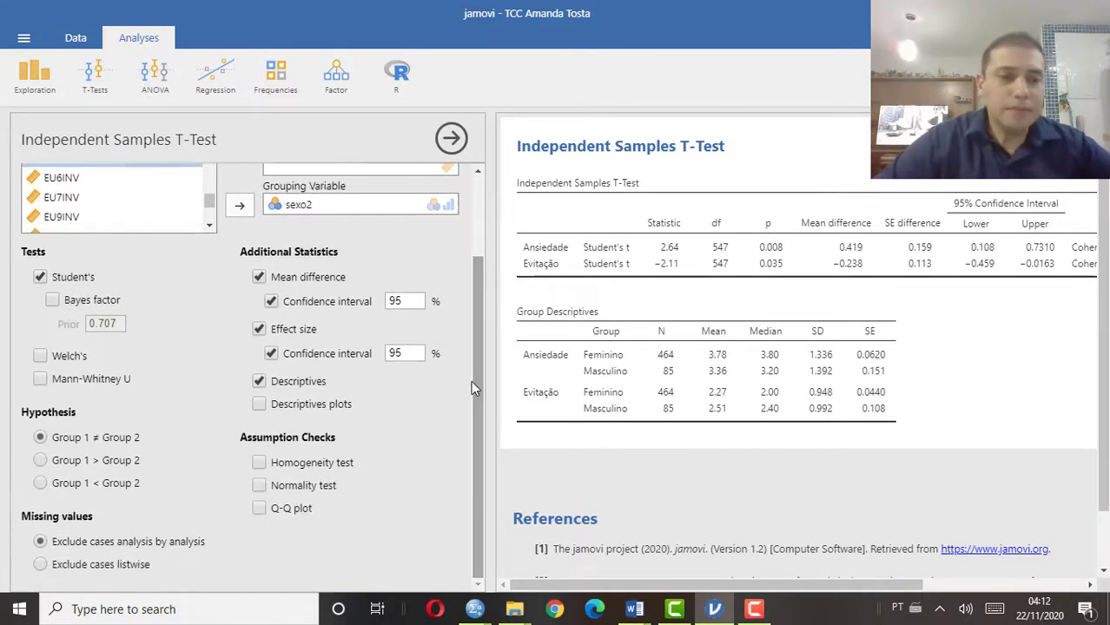
{"action": "left_click", "coordinate": [39, 381]}
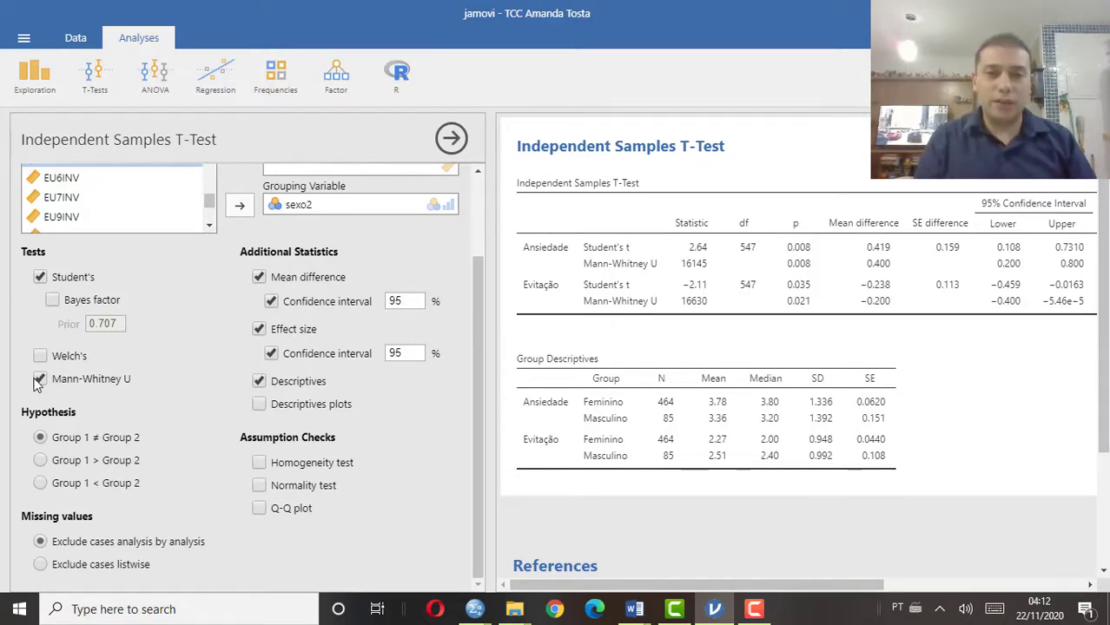
{"action": "scroll", "coordinate": [37, 385], "scroll_direction": "up", "scroll_amount": 3}
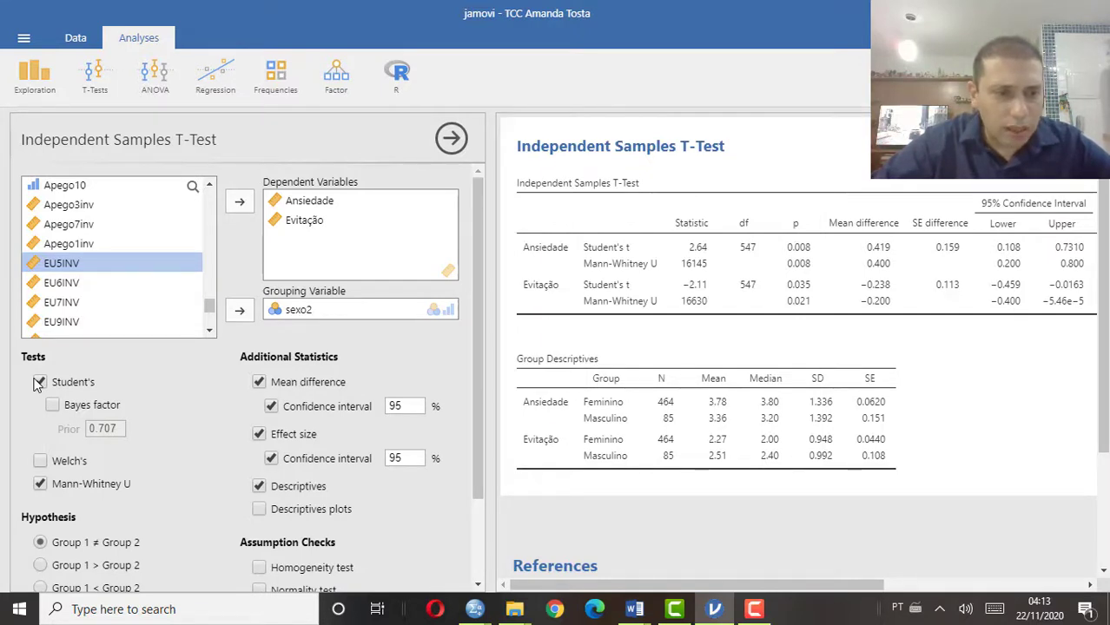
{"action": "left_click", "coordinate": [40, 461]}
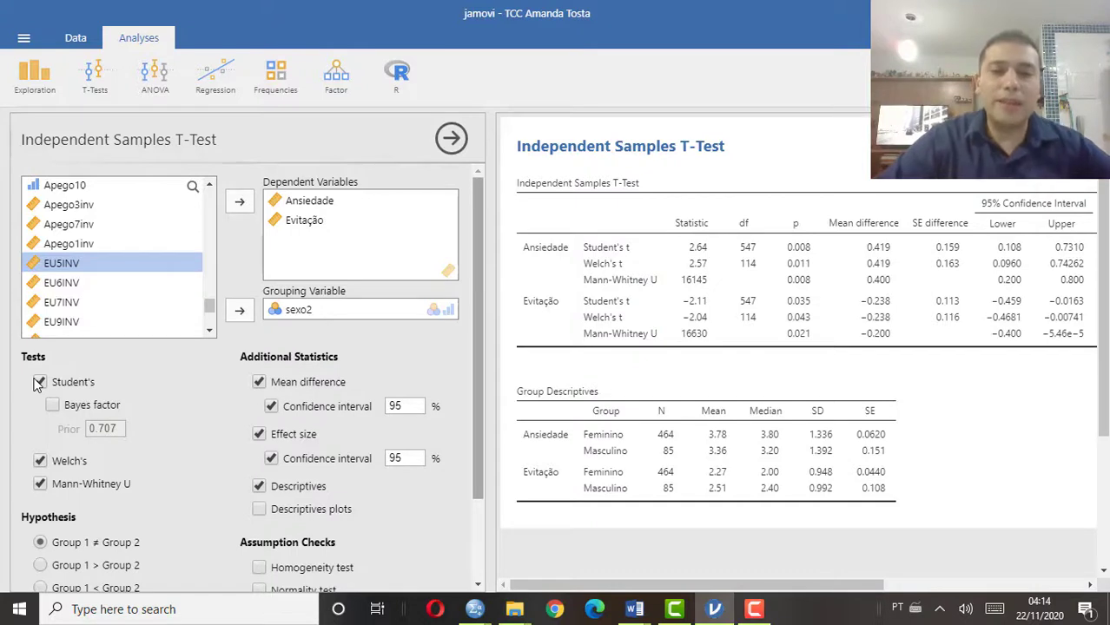
Enable the normality and homogeneity assumption checks and bring their result tables into view.
{"action": "scroll", "coordinate": [37, 386], "scroll_direction": "down", "scroll_amount": 3}
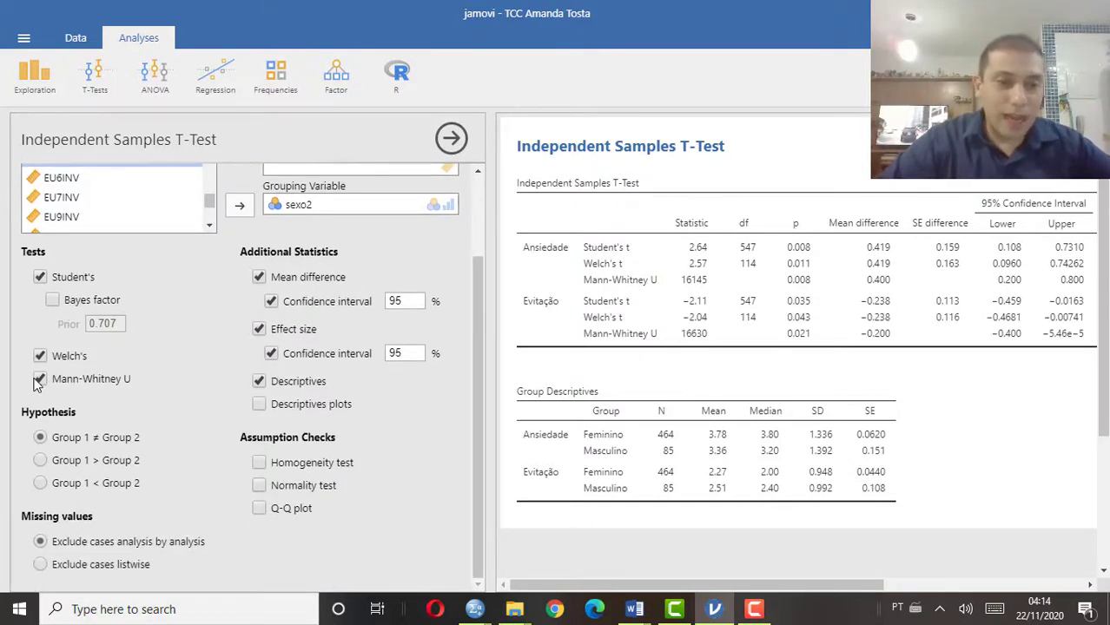
{"action": "key", "text": "space"}
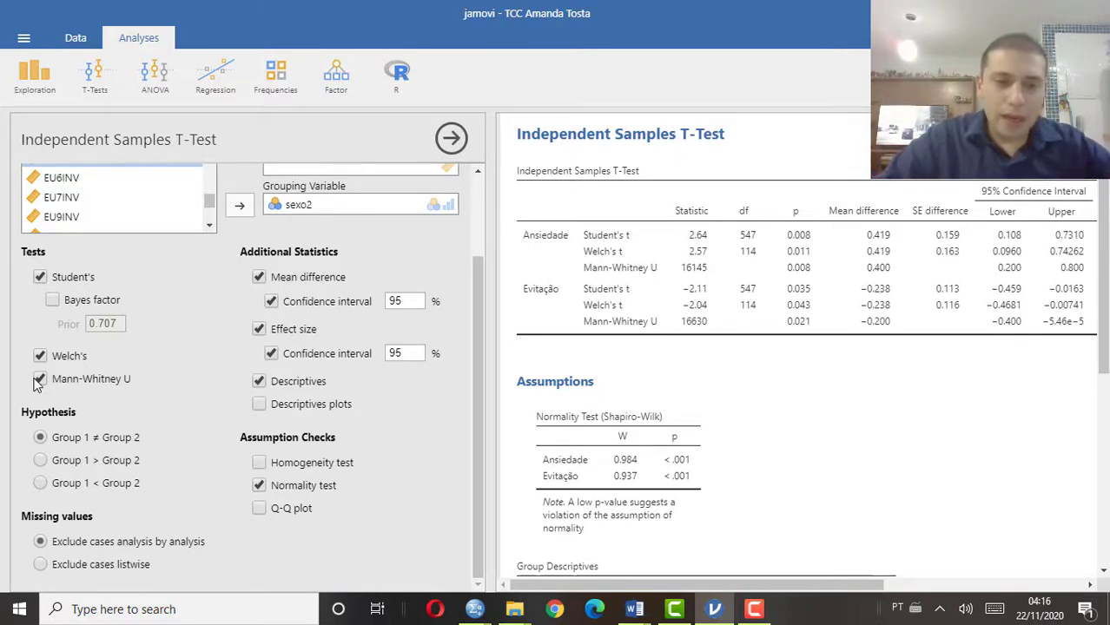
{"action": "key", "text": "space"}
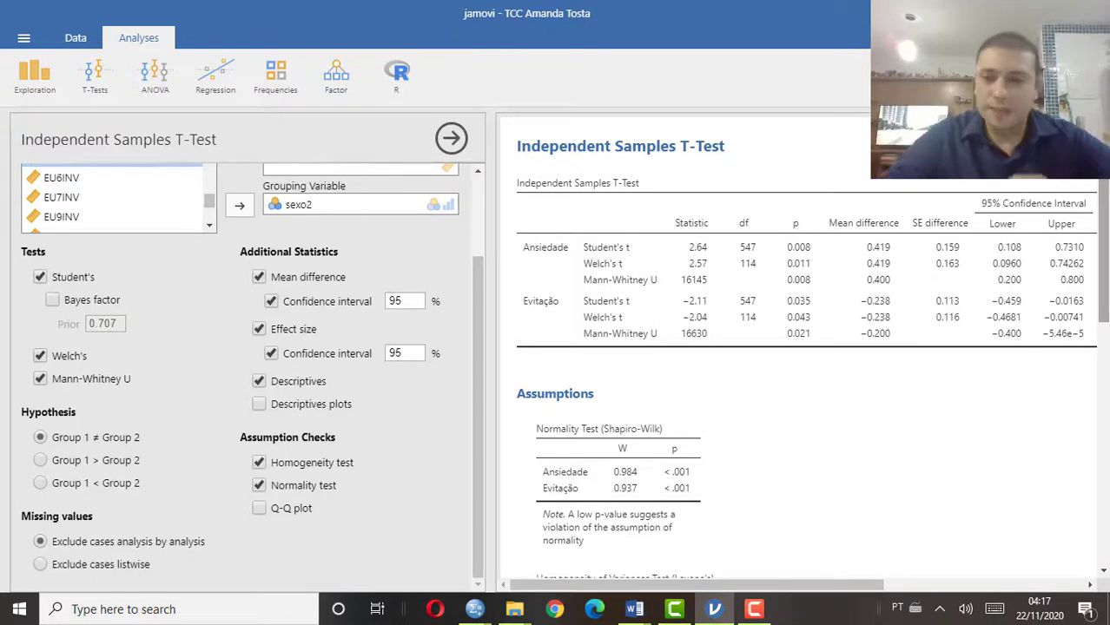
{"action": "scroll", "coordinate": [799, 348], "scroll_direction": "down", "scroll_amount": 3}
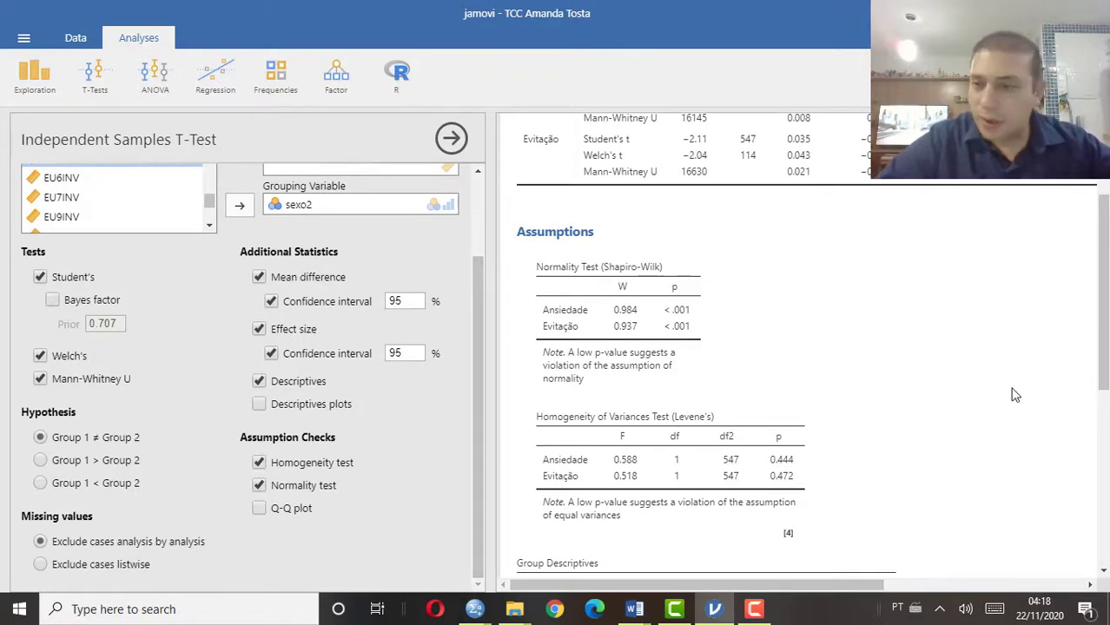
Add Q-Q plots to the assumption checks and examine the plots for Ansiedade and Evitação.
{"action": "left_click_drag", "start_coordinate": [1103, 347], "coordinate": [1104, 363]}
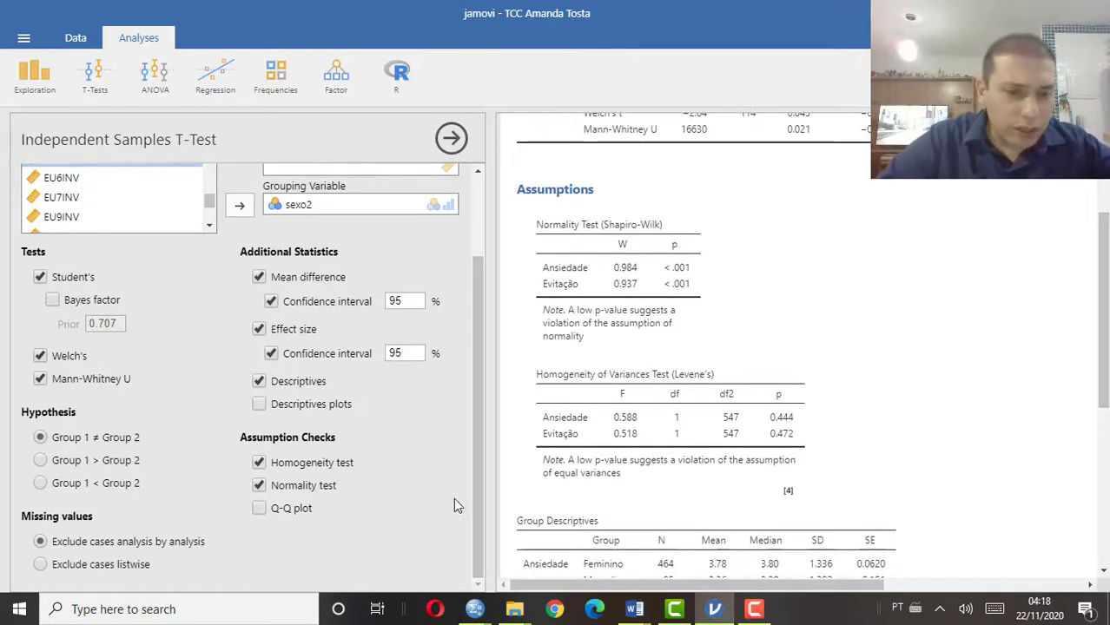
{"action": "left_click", "coordinate": [263, 510]}
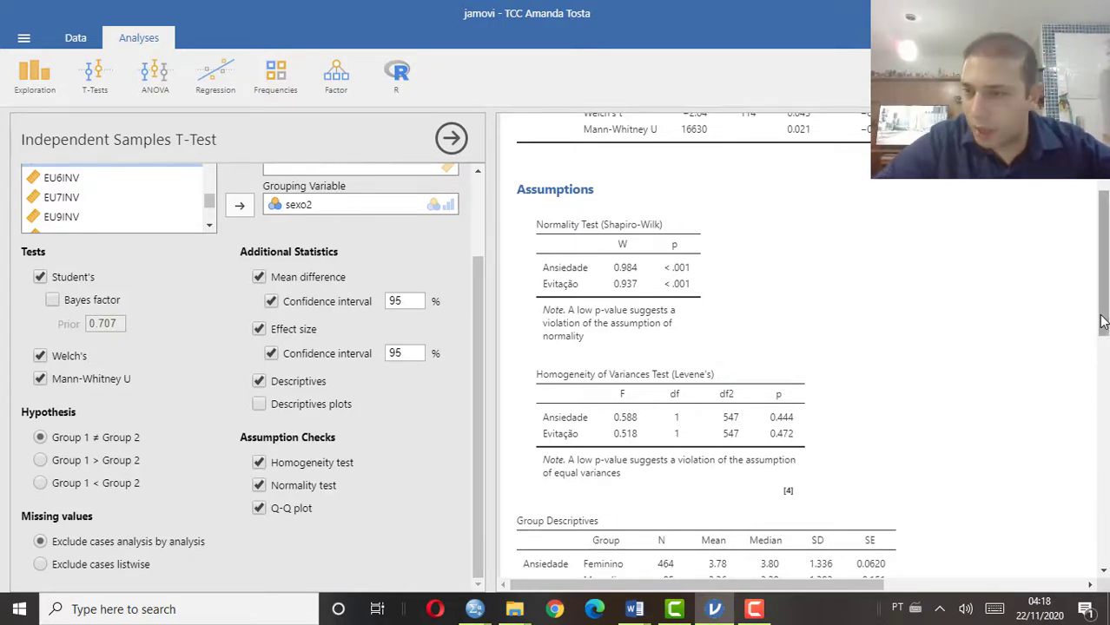
{"action": "left_click_drag", "start_coordinate": [1104, 321], "coordinate": [1107, 470]}
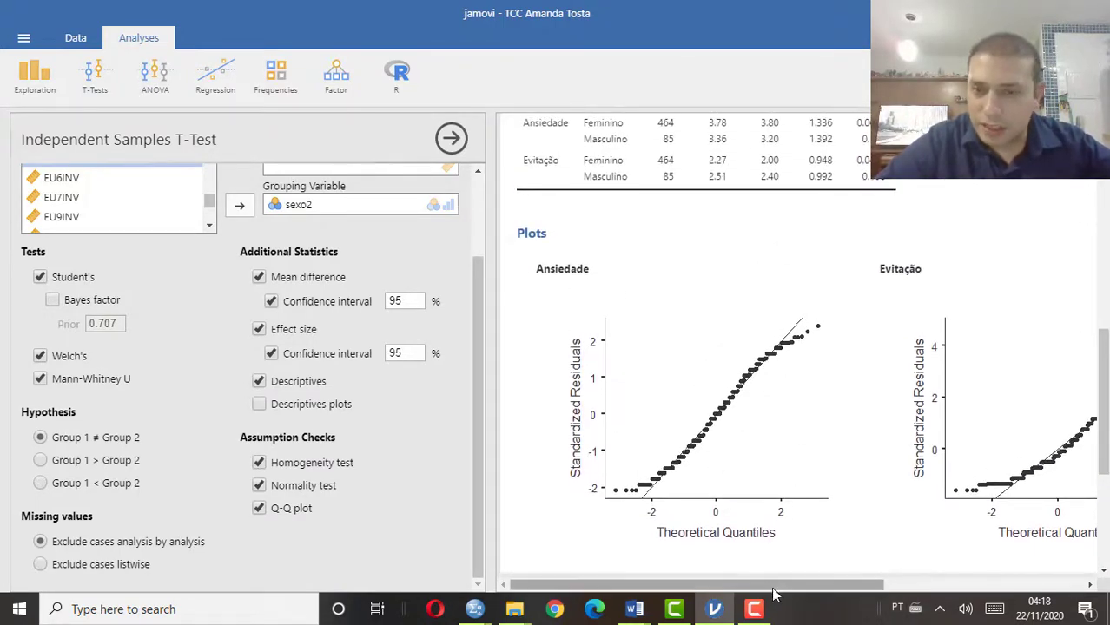
{"action": "left_click_drag", "start_coordinate": [774, 585], "coordinate": [840, 547]}
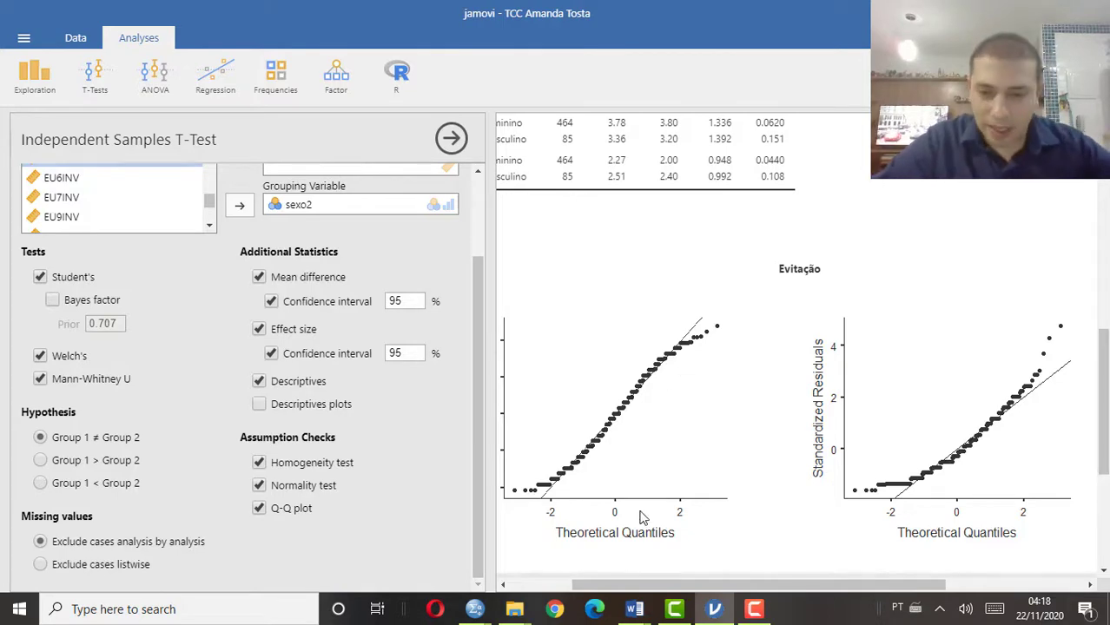
{"action": "left_click", "coordinate": [549, 586]}
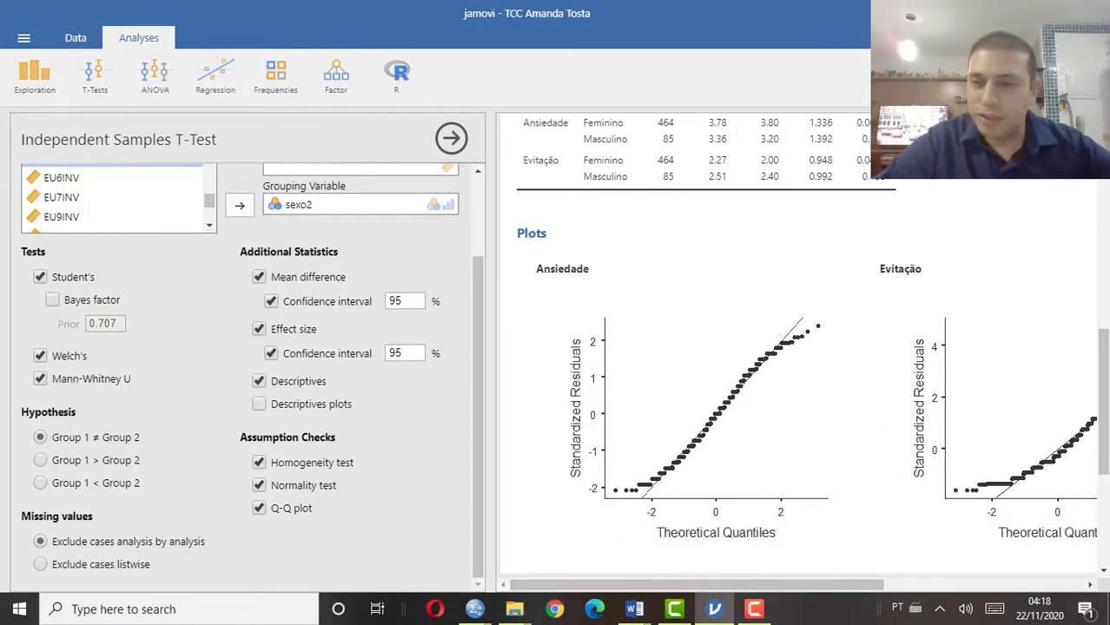
Add descriptives plots to the t-test output and examine the mean and median plots of Ansiedade and Evitação by sexo2.
{"action": "left_click_drag", "start_coordinate": [1105, 365], "coordinate": [1108, 326]}
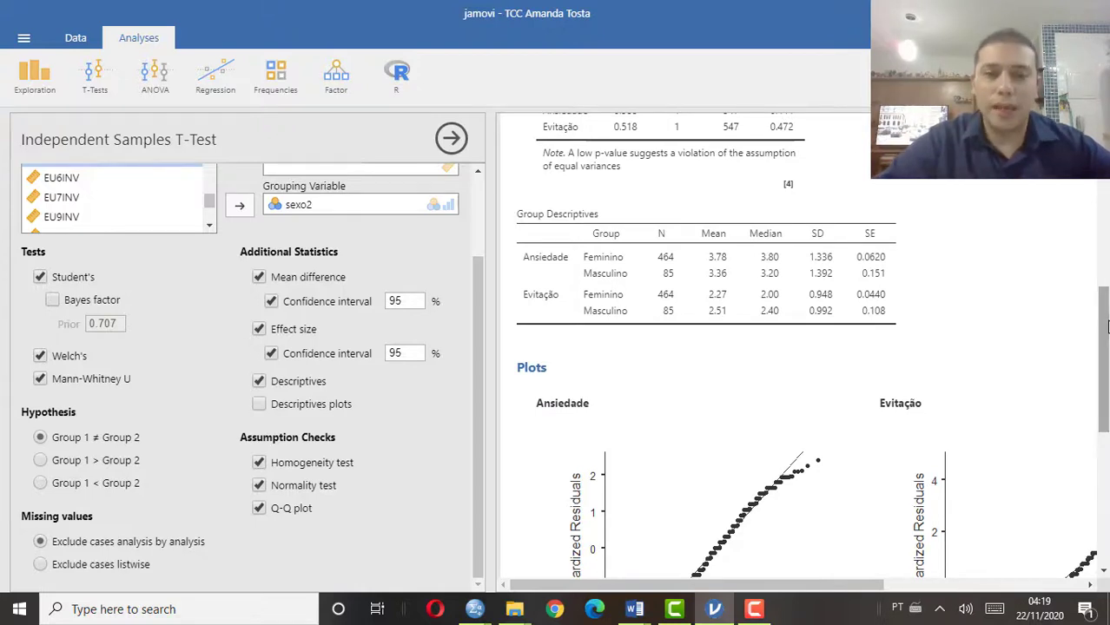
{"action": "left_click_drag", "start_coordinate": [1108, 327], "coordinate": [1107, 319]}
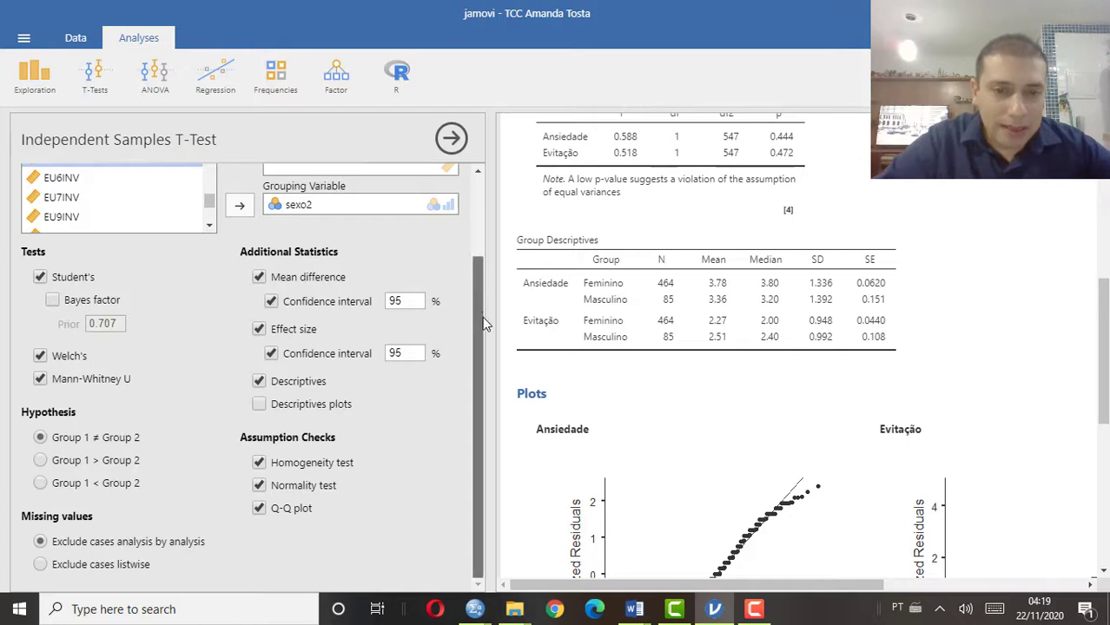
{"action": "mouse_move", "coordinate": [475, 293]}
{"action": "left_mouse_down"}
{"action": "mouse_move", "coordinate": [476, 280]}
{"action": "mouse_move", "coordinate": [476, 292]}
{"action": "left_mouse_up"}
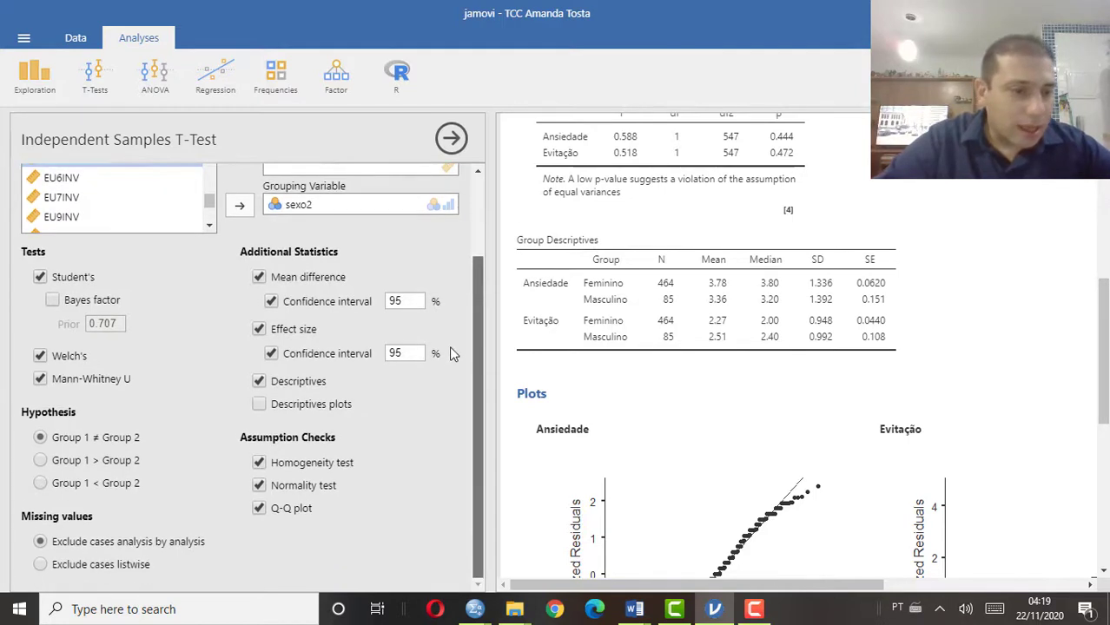
{"action": "left_click", "coordinate": [260, 404]}
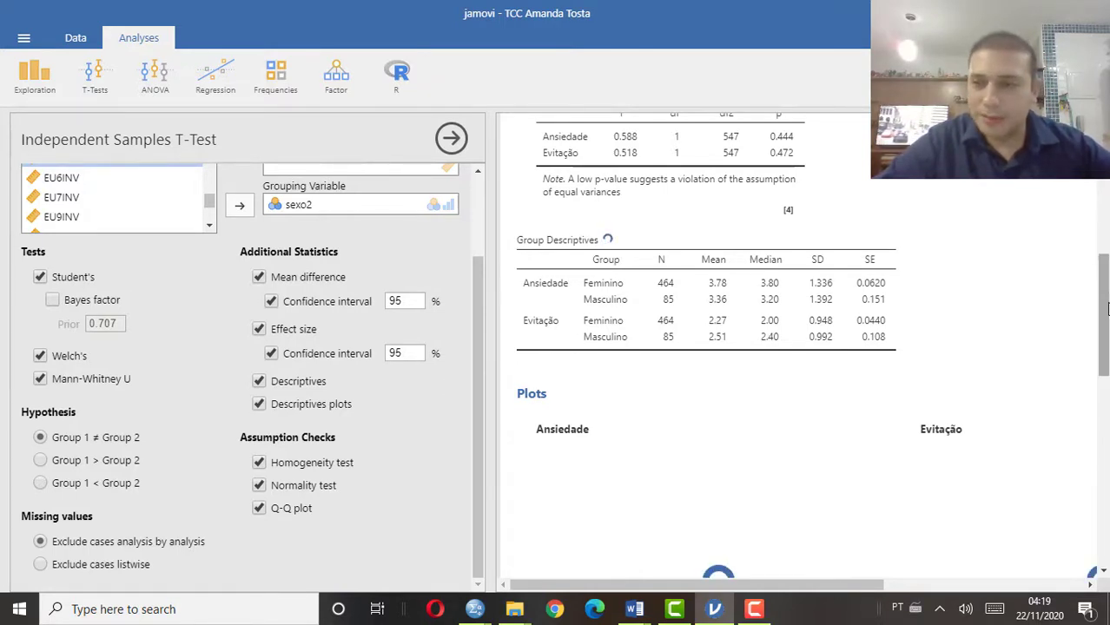
{"action": "left_click_drag", "start_coordinate": [1106, 306], "coordinate": [1106, 382]}
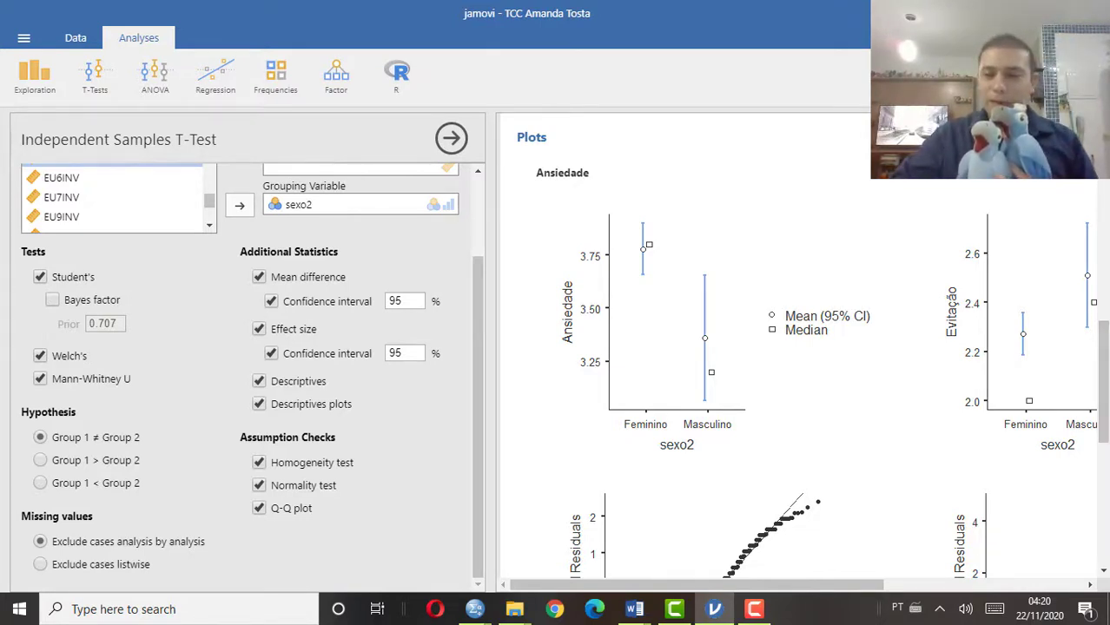
{"action": "left_click_drag", "start_coordinate": [825, 596], "coordinate": [967, 588]}
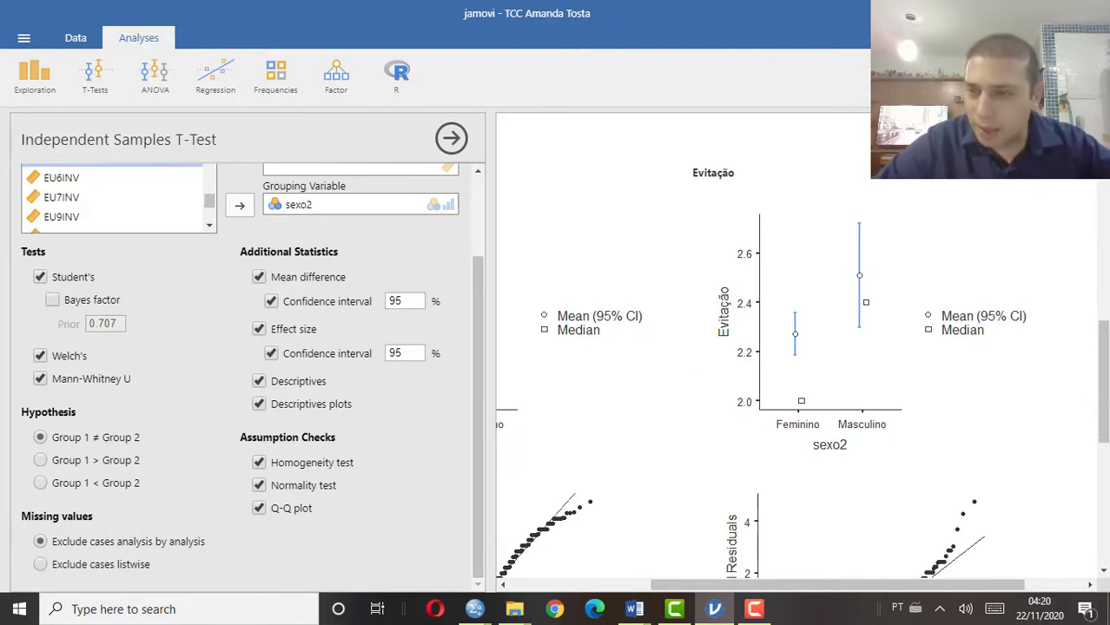
Try the one-sided hypotheses Group 1 > Group 2 and Group 1 < Group 2 against the t-test table, and restore Group 1 ≠ Group 2.
{"action": "left_click_drag", "start_coordinate": [1102, 336], "coordinate": [1103, 139]}
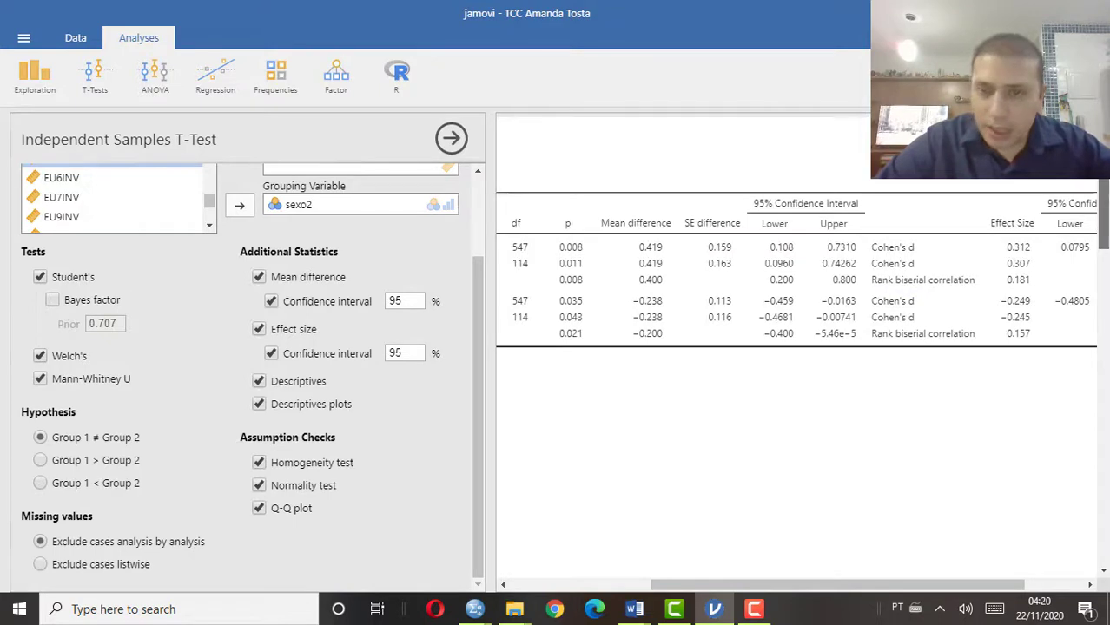
{"action": "left_click_drag", "start_coordinate": [699, 587], "coordinate": [539, 606]}
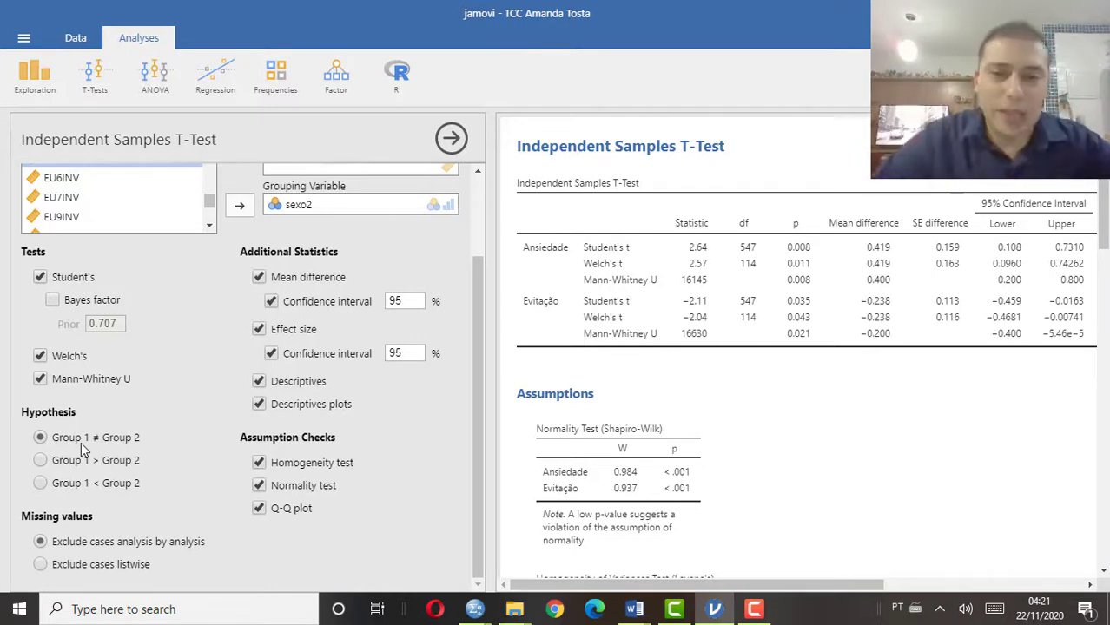
{"action": "left_click", "coordinate": [41, 461]}
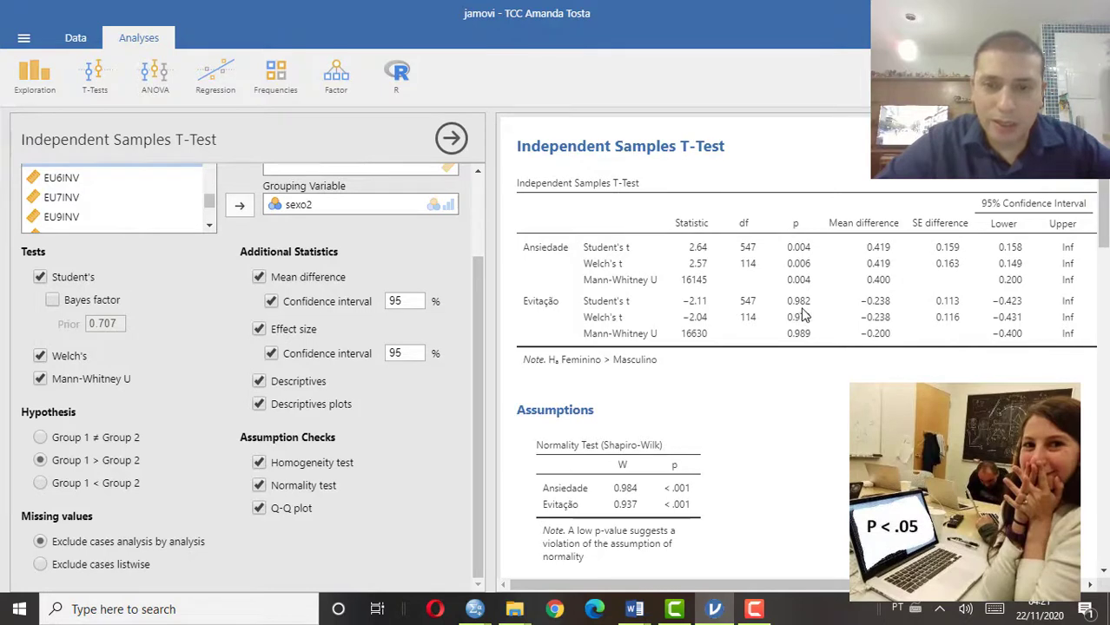
{"action": "left_click", "coordinate": [39, 484]}
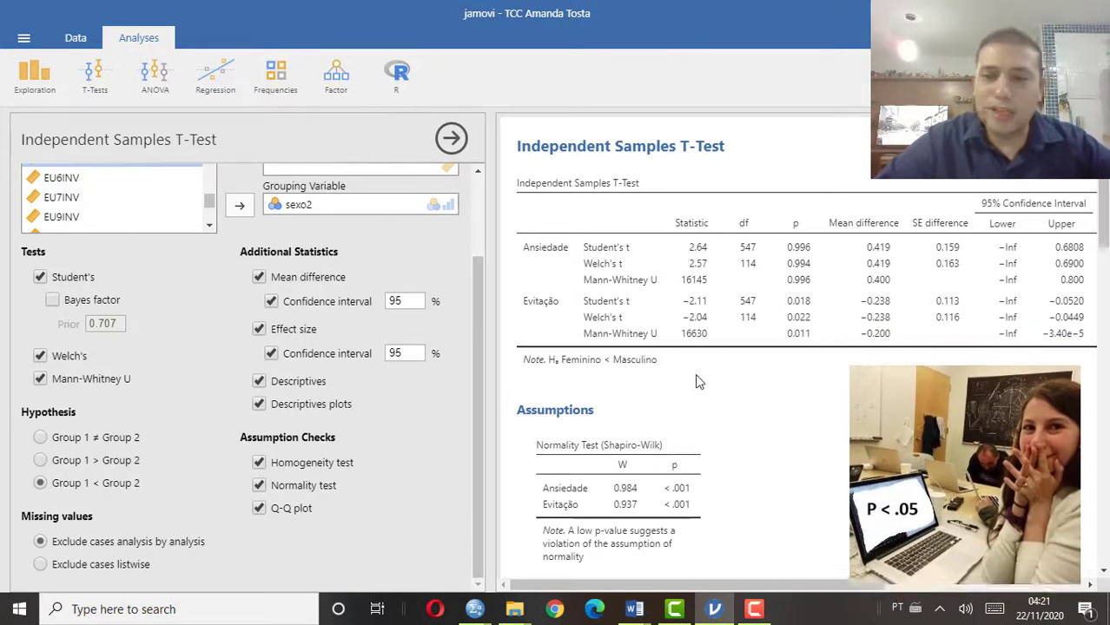
{"action": "left_click", "coordinate": [40, 439]}
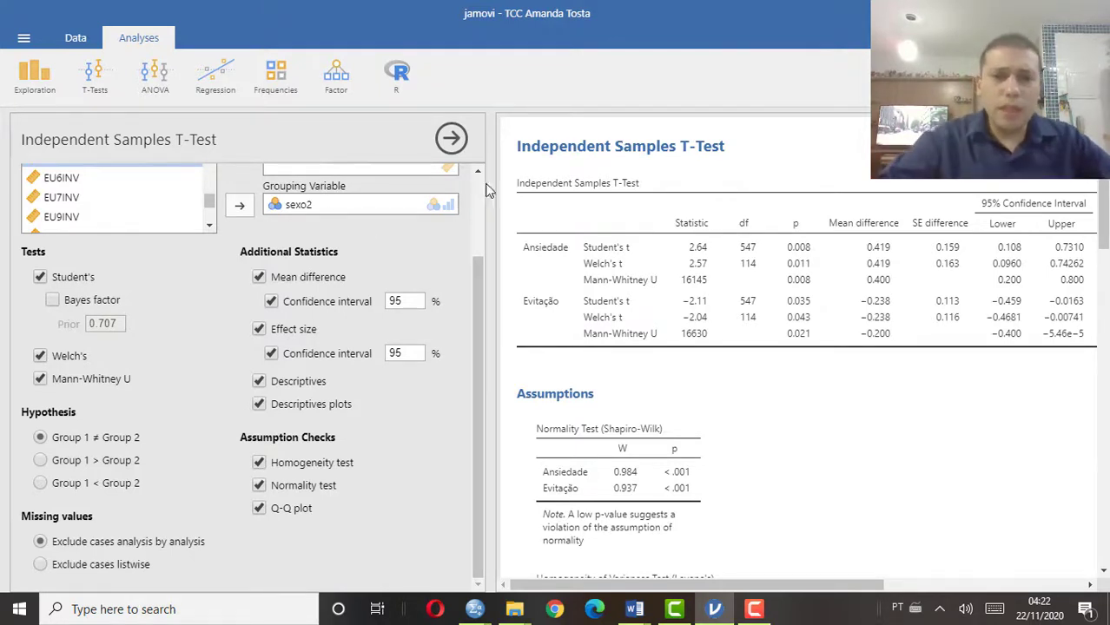
{"action": "scroll", "coordinate": [476, 196], "scroll_direction": "up", "scroll_amount": 2}
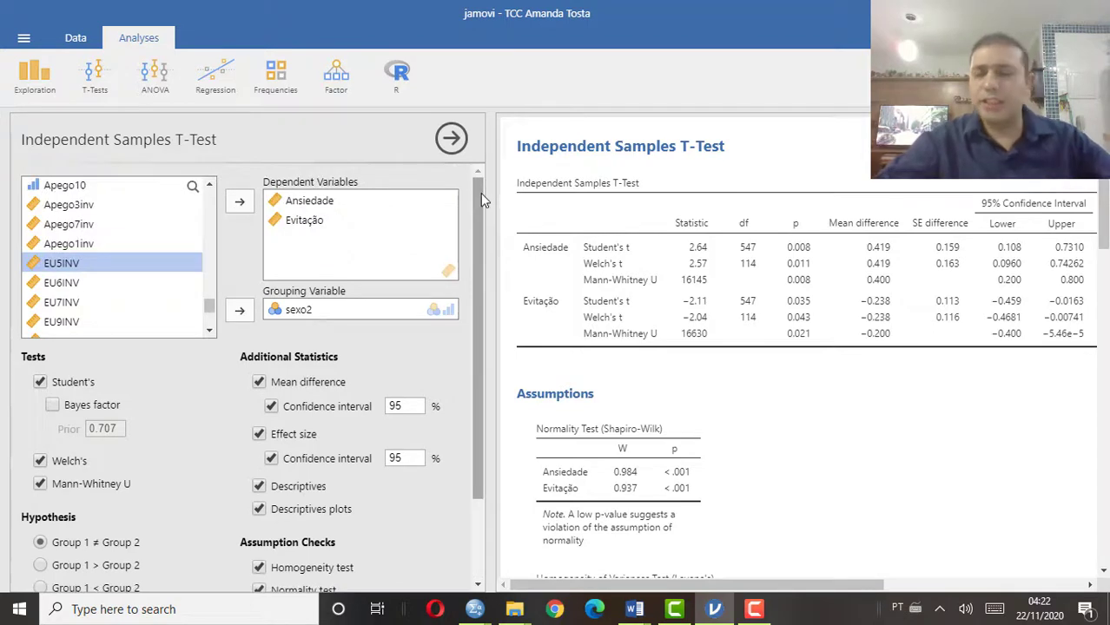